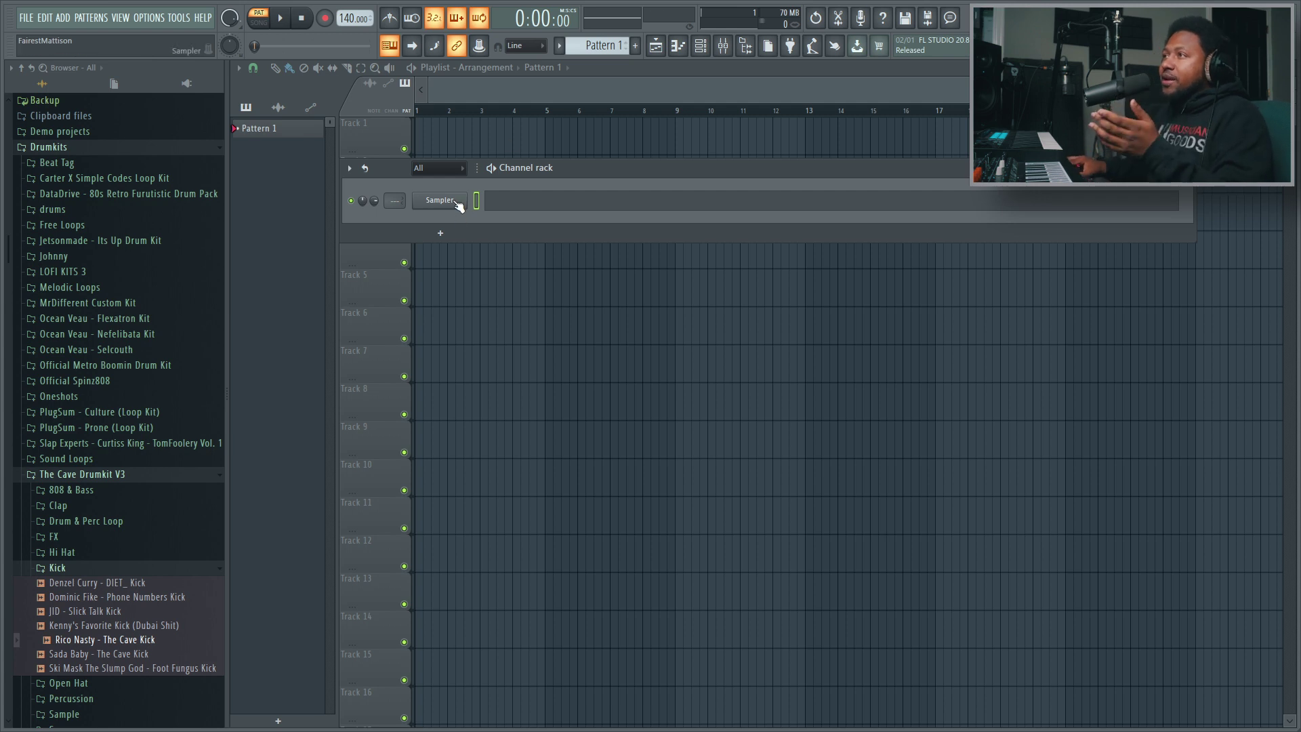
# Replace the Sampler channel with MIDI Out and move its window clear of the Channel rack
pyautogui.rightClick(454, 200)
pyautogui.click(452, 199)
pyautogui.rightClick(450, 199)
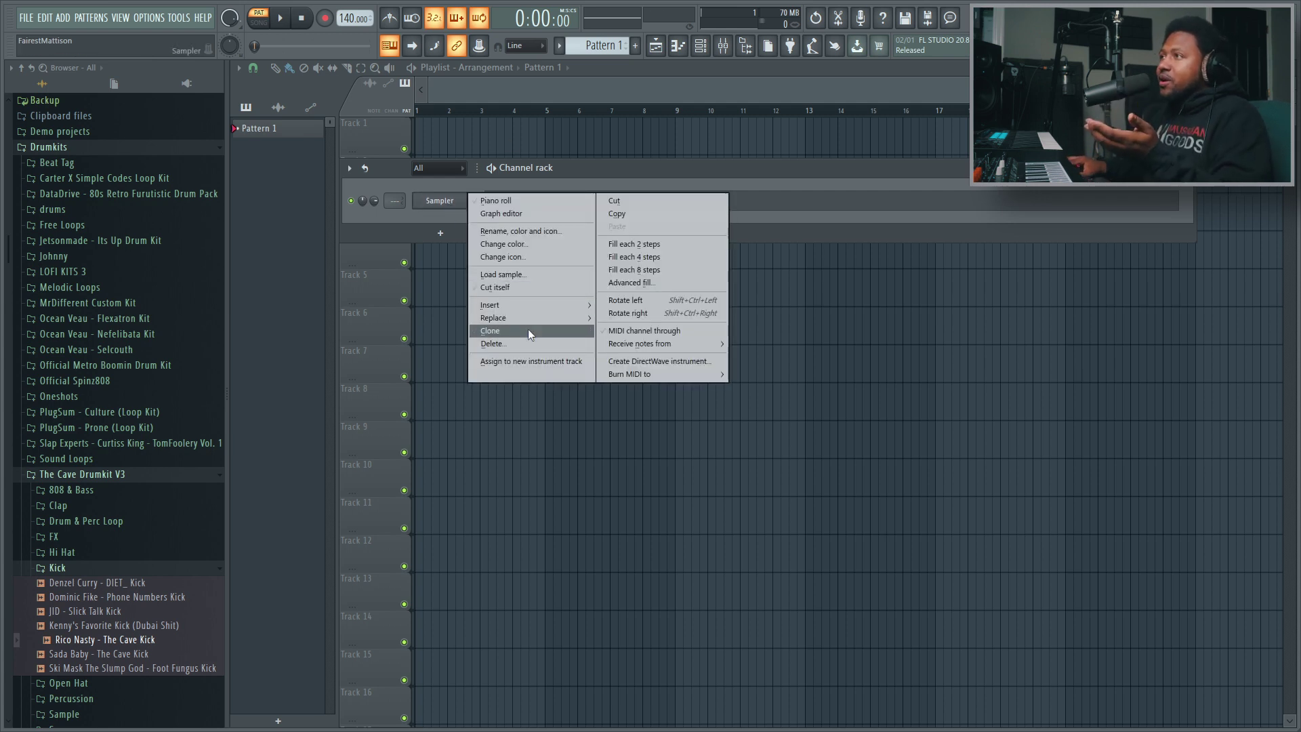
pyautogui.moveTo(526, 316)
pyautogui.click(762, 257)
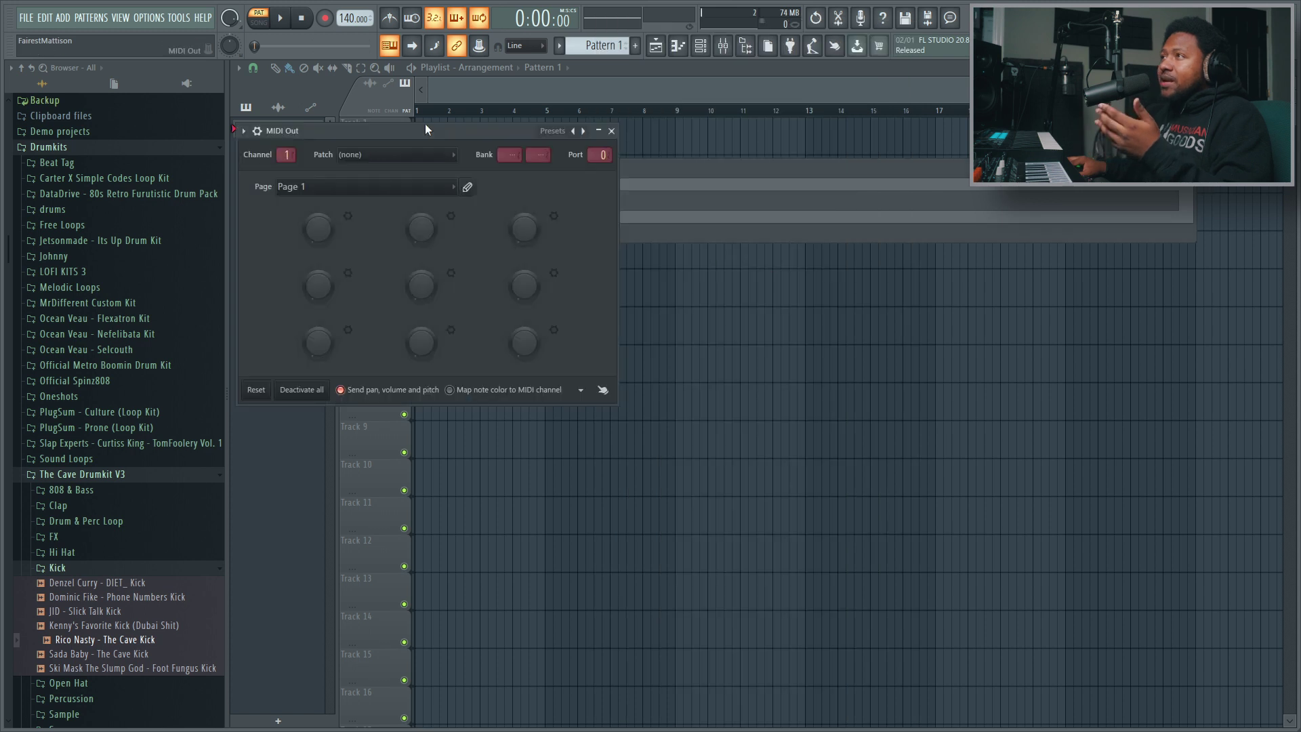
pyautogui.moveTo(425, 124); pyautogui.dragTo(530, 246)
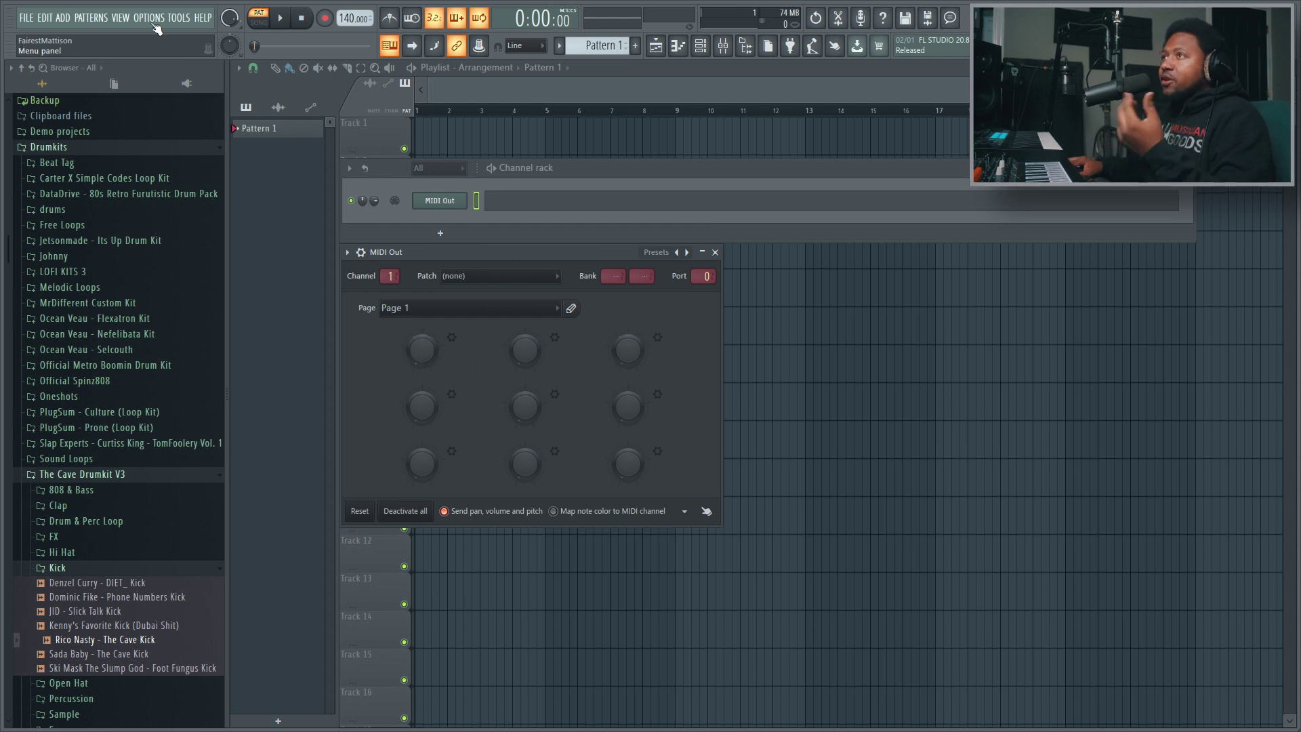
# In MIDI settings, set the output to Arturia MicroFreak on port 3, then close them
pyautogui.click(149, 17)
pyautogui.click(167, 49)
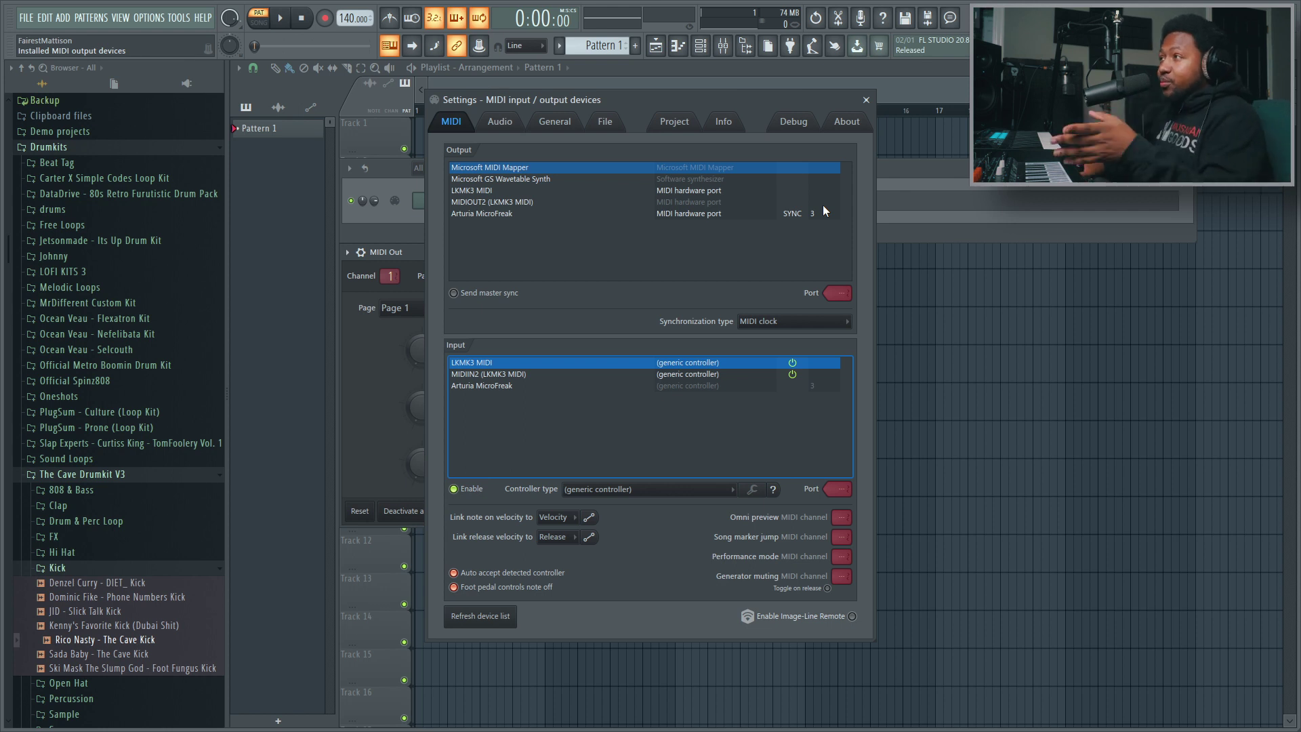
pyautogui.click(584, 213)
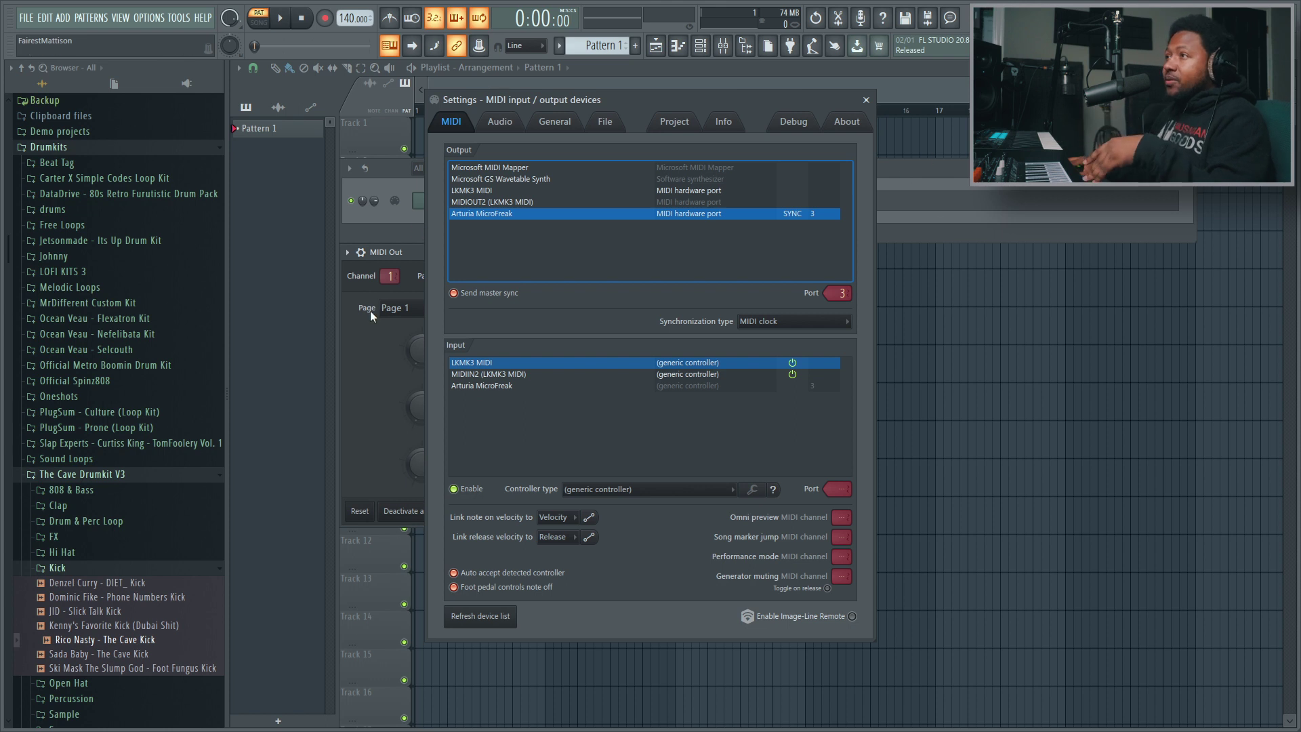
pyautogui.click(885, 90)
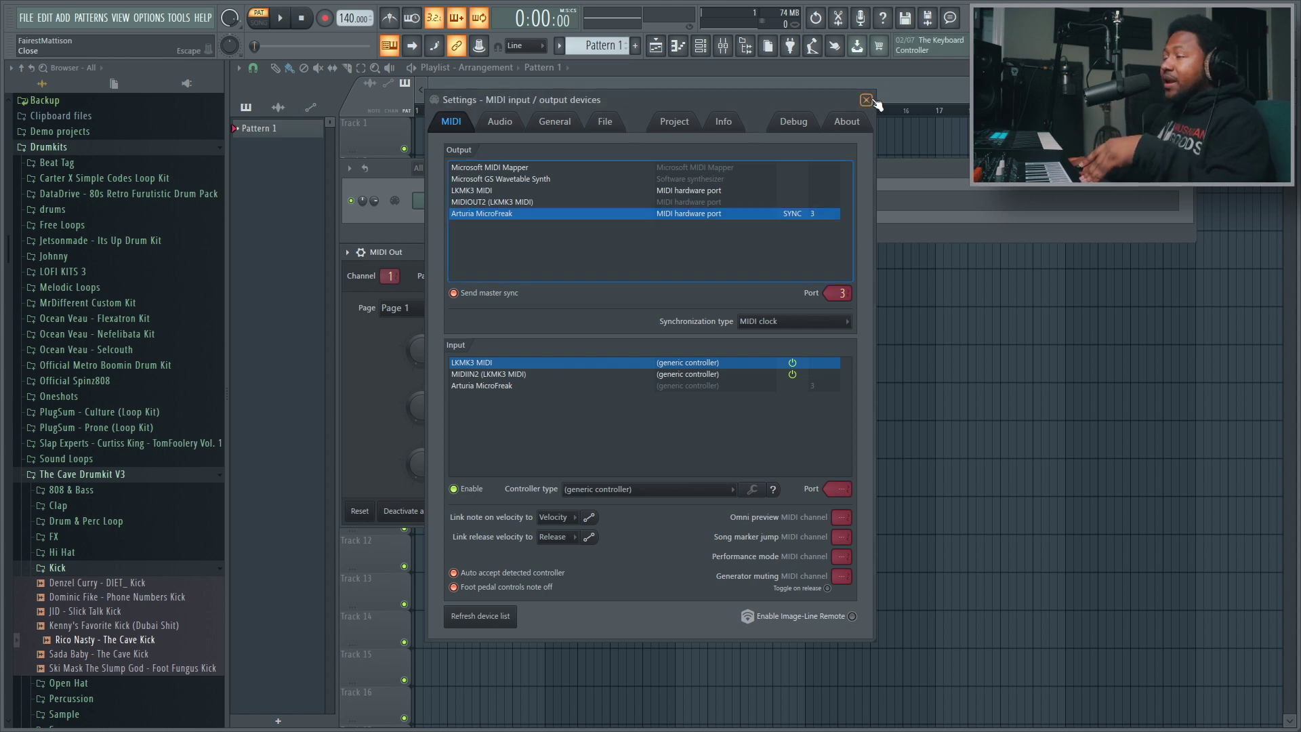
pyautogui.click(865, 100)
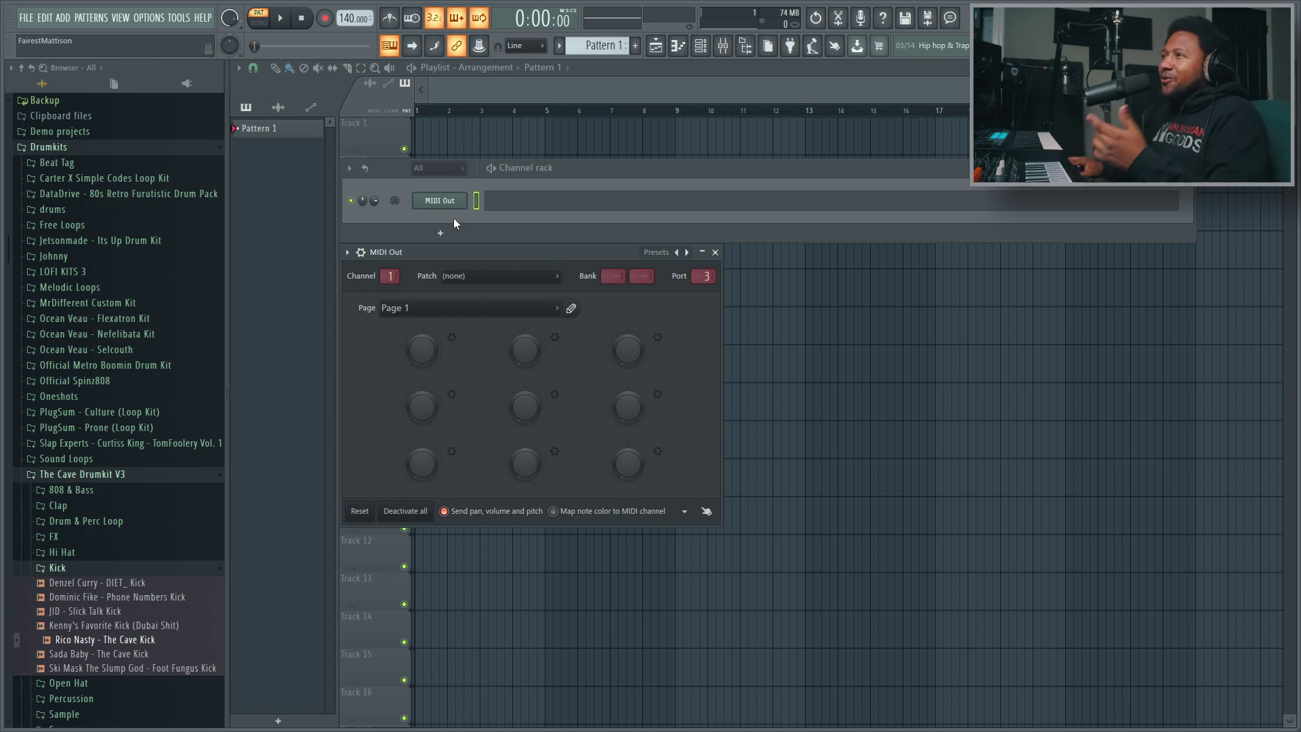
# Open the Mixer and set Insert 1's audio input to Mic/Line 5
pyautogui.click(723, 45)
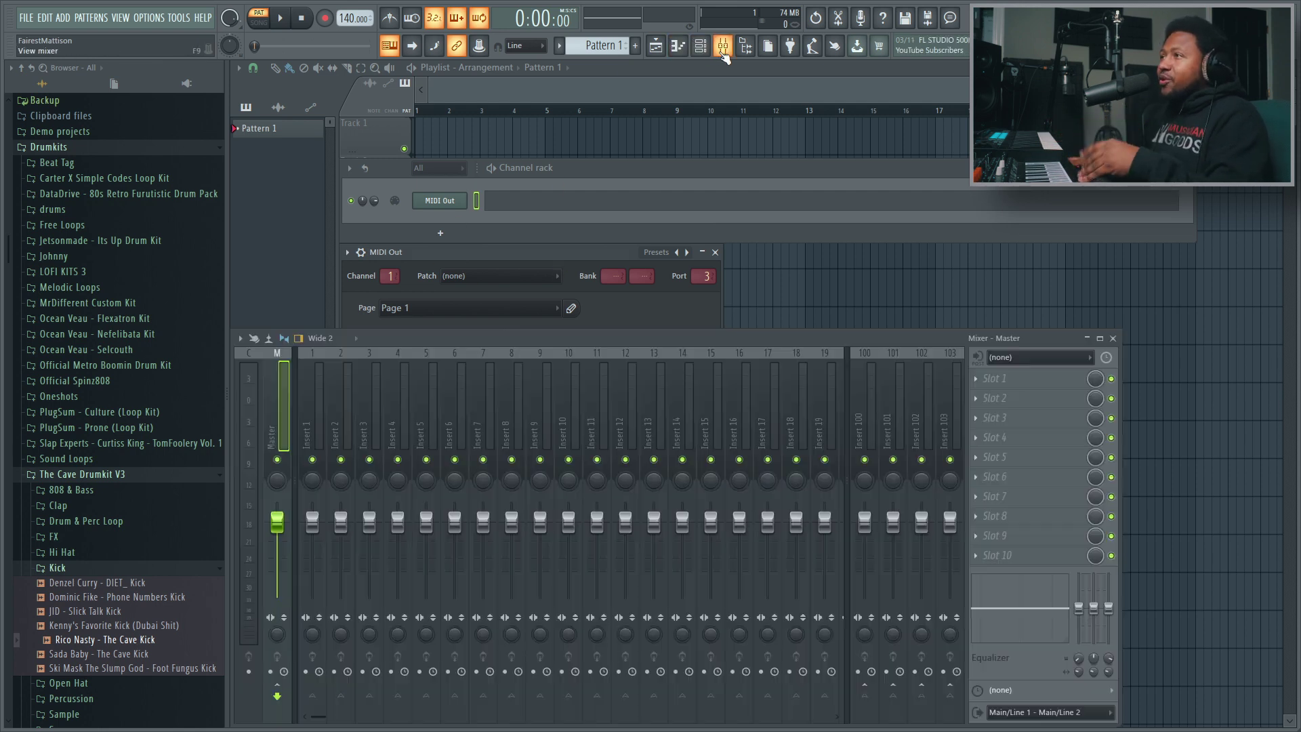
pyautogui.click(310, 398)
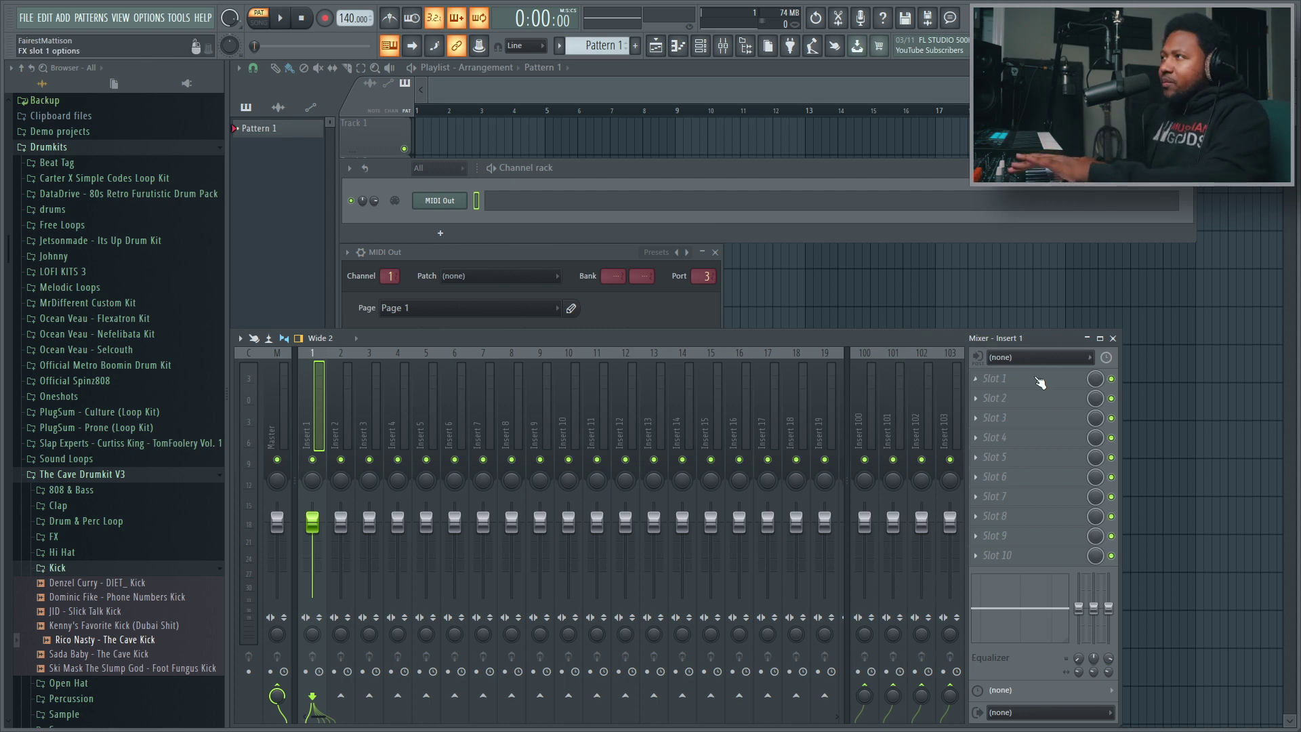
pyautogui.click(1046, 357)
pyautogui.click(998, 530)
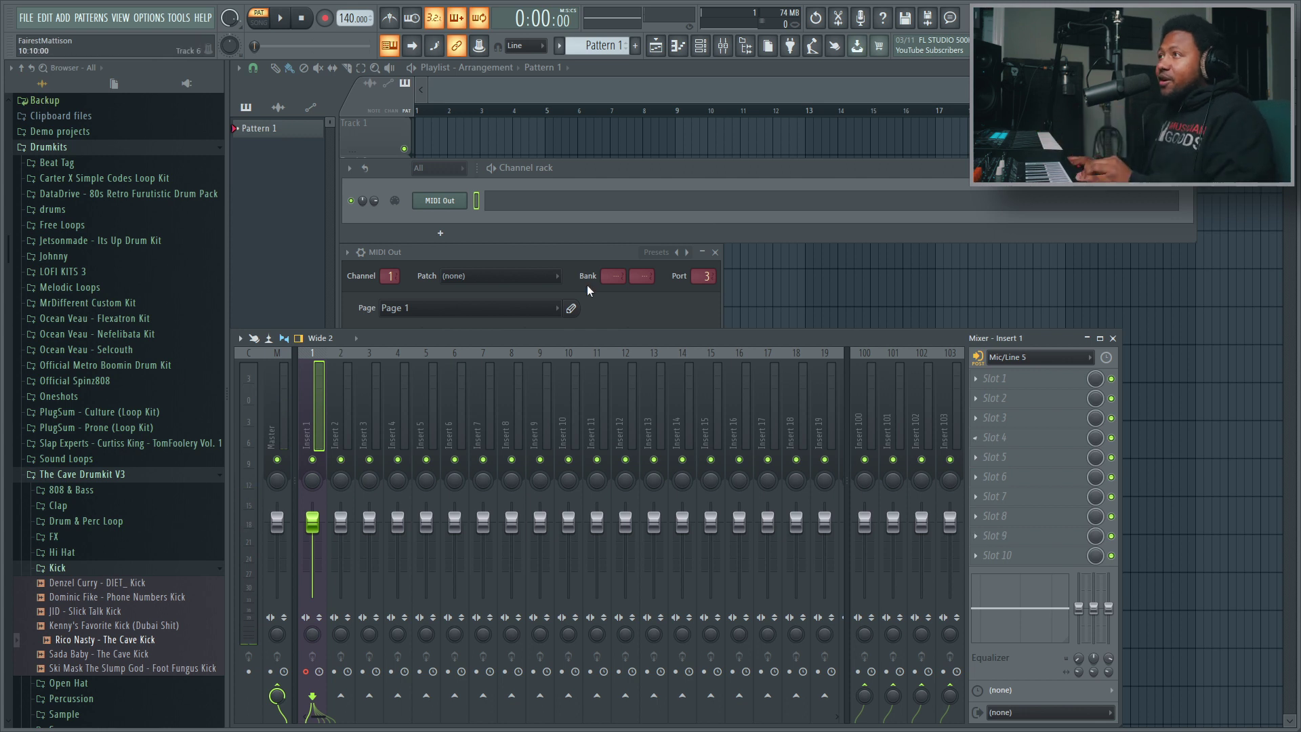
# Enter the D#6, G#6, F6, A#6, C#6, C7, F#6, A#6 melody in MIDI Out's piano roll and play it
pyautogui.click(513, 212)
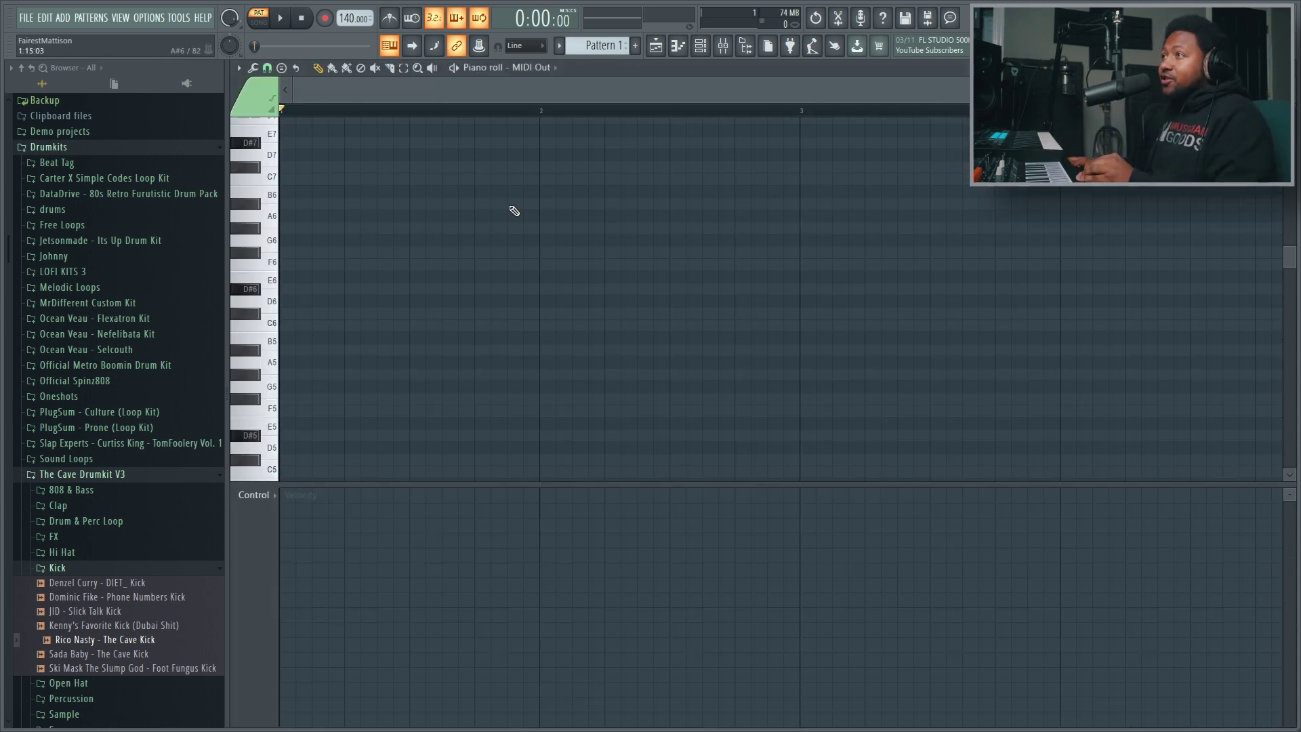
pyautogui.click(291, 291)
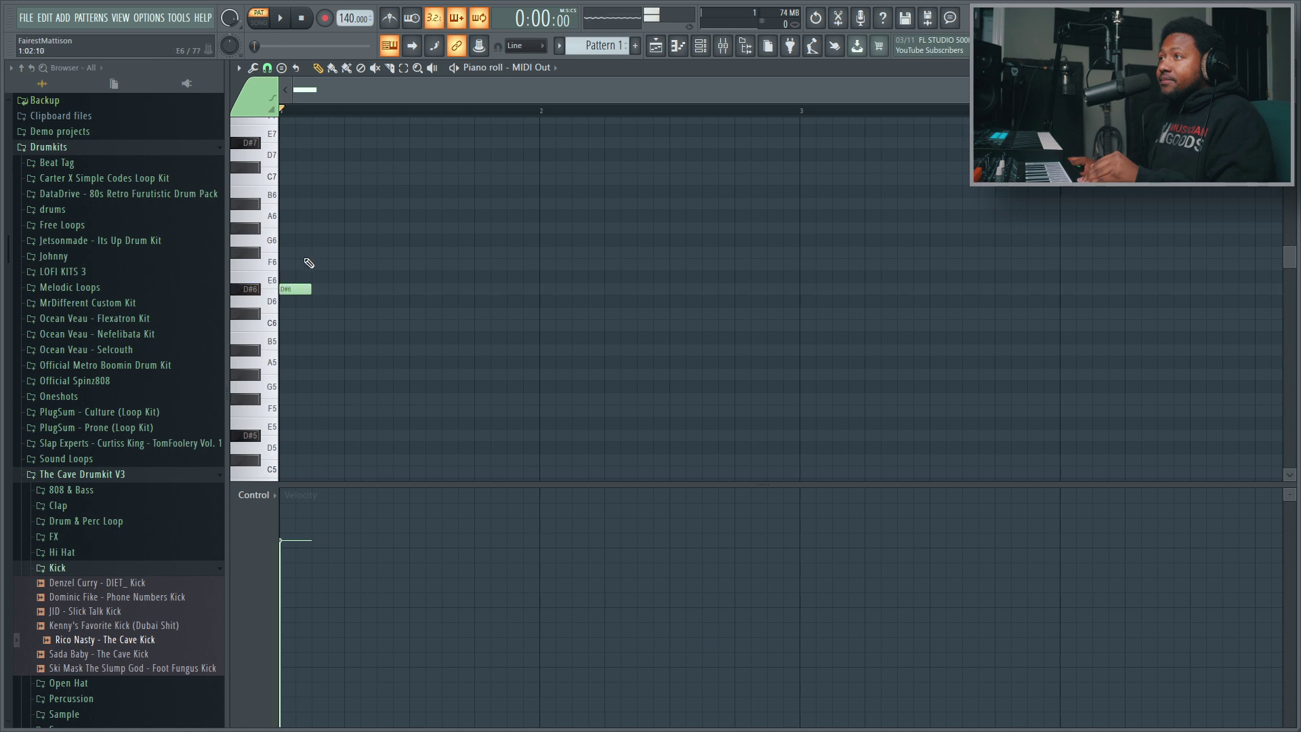
pyautogui.click(321, 229)
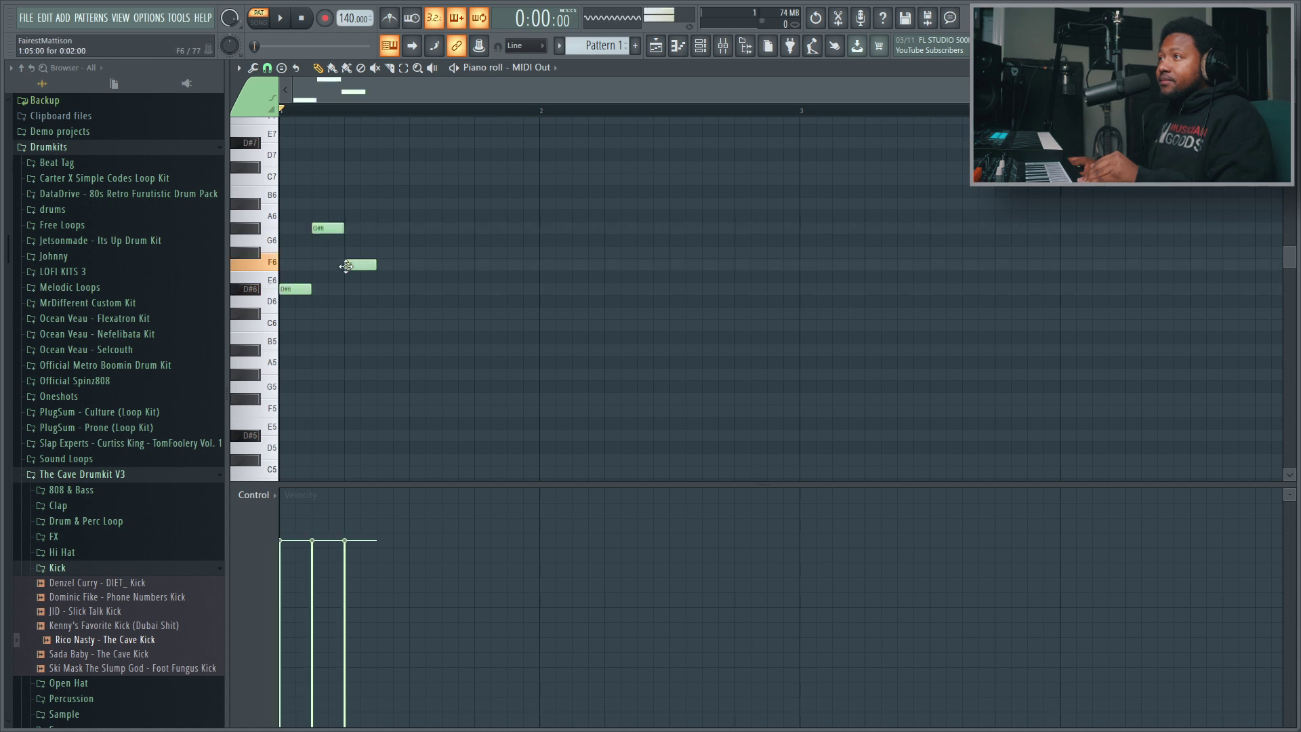
pyautogui.click(379, 204)
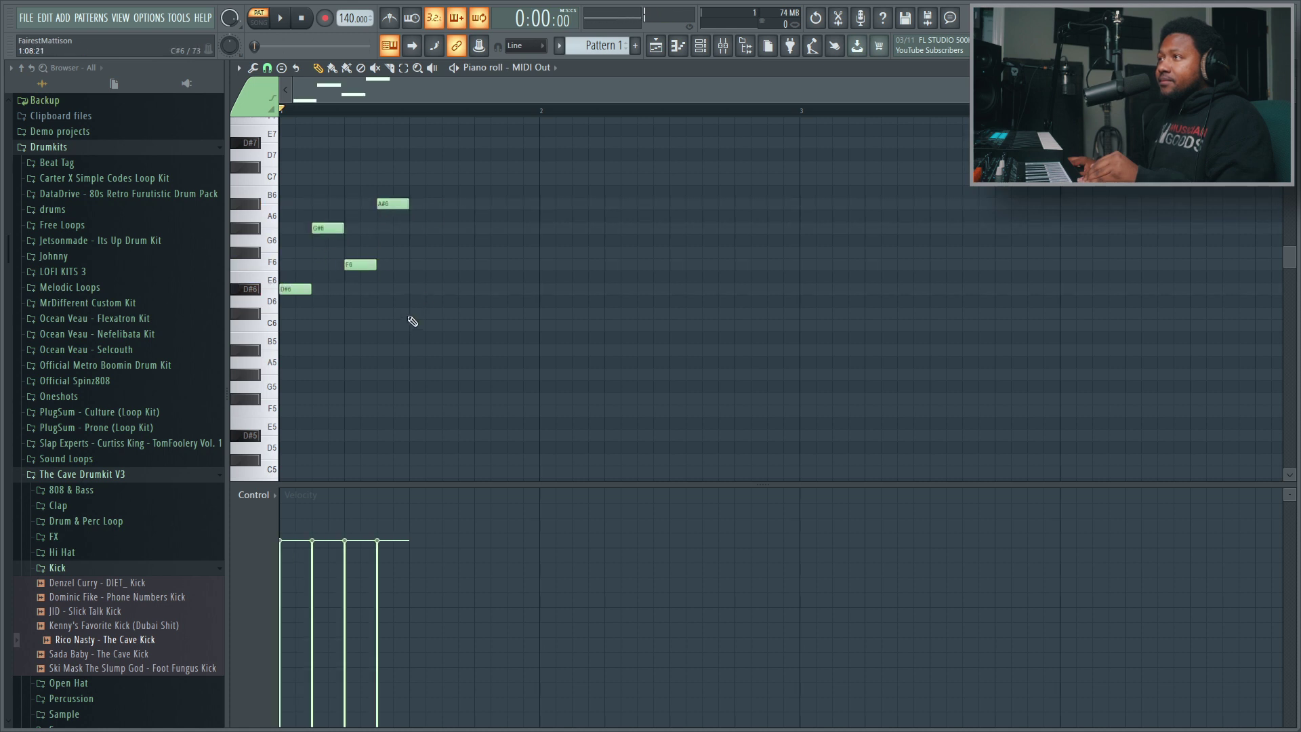
pyautogui.click(414, 313)
pyautogui.click(447, 180)
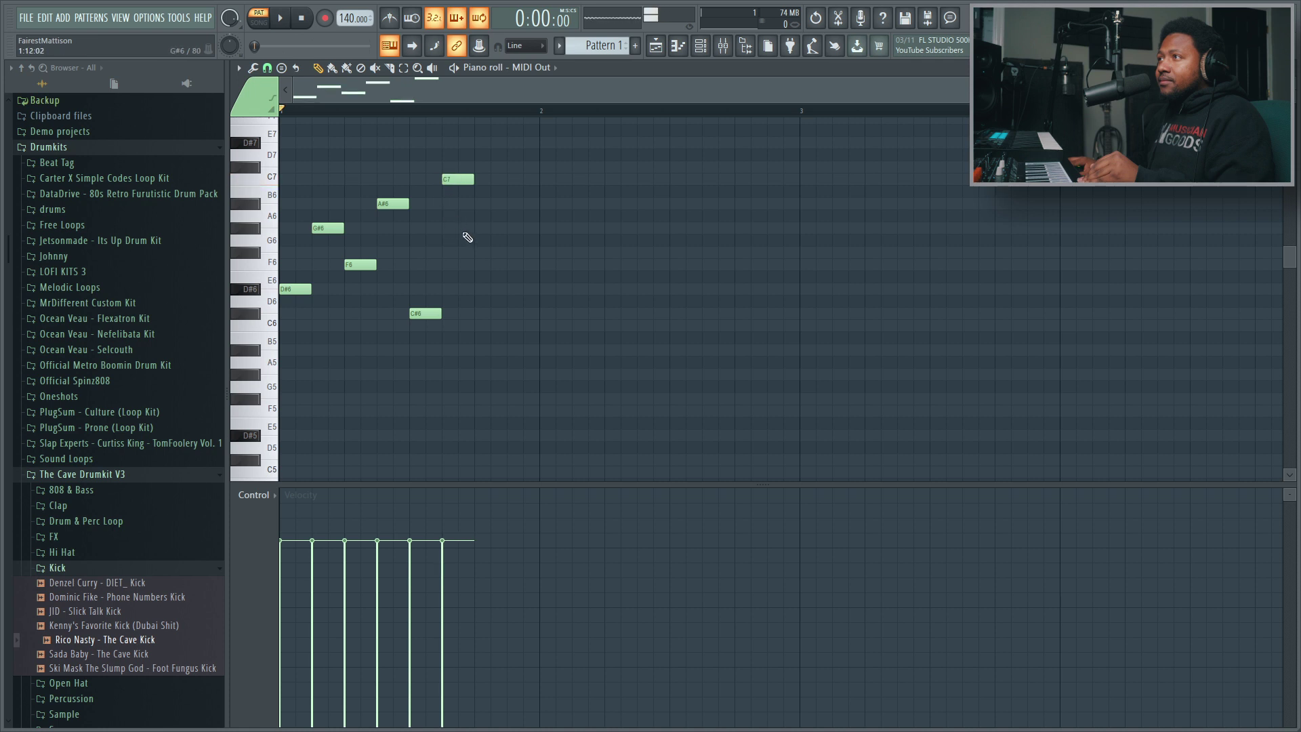
pyautogui.click(481, 253)
pyautogui.click(513, 205)
pyautogui.press('space')
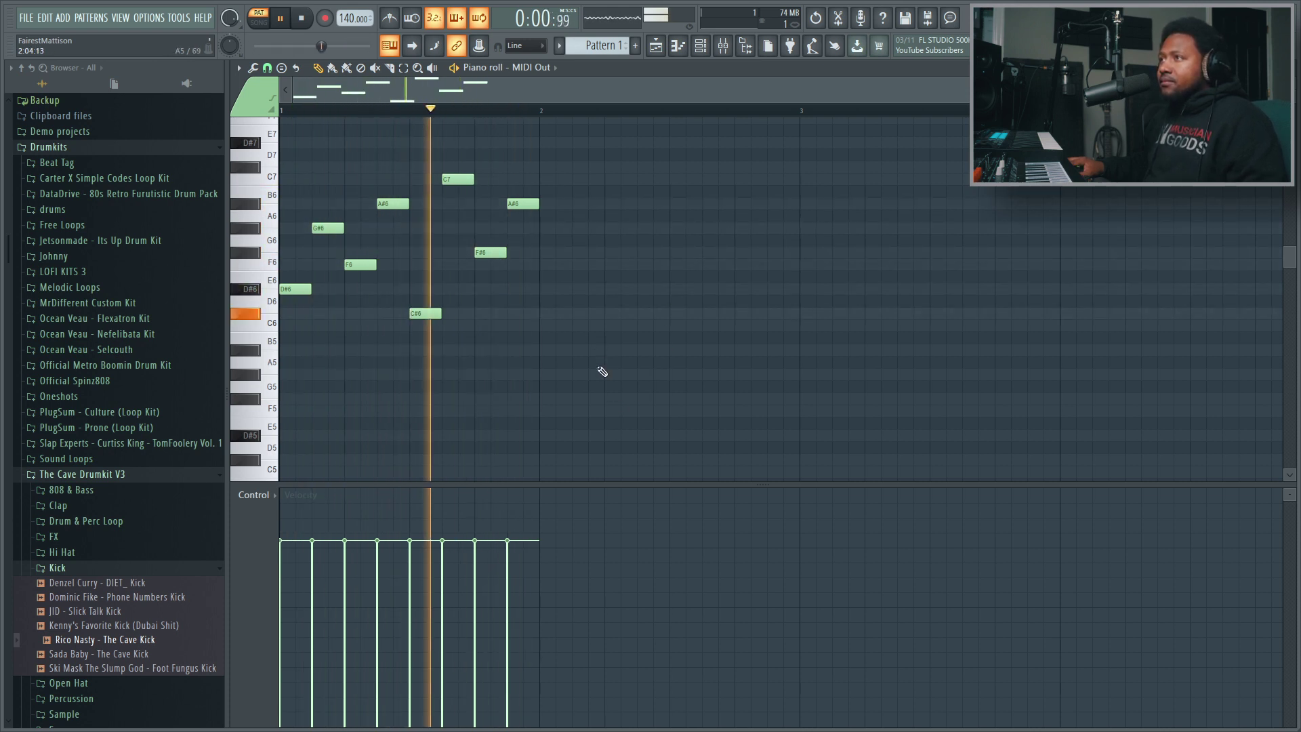
pyautogui.press('space')
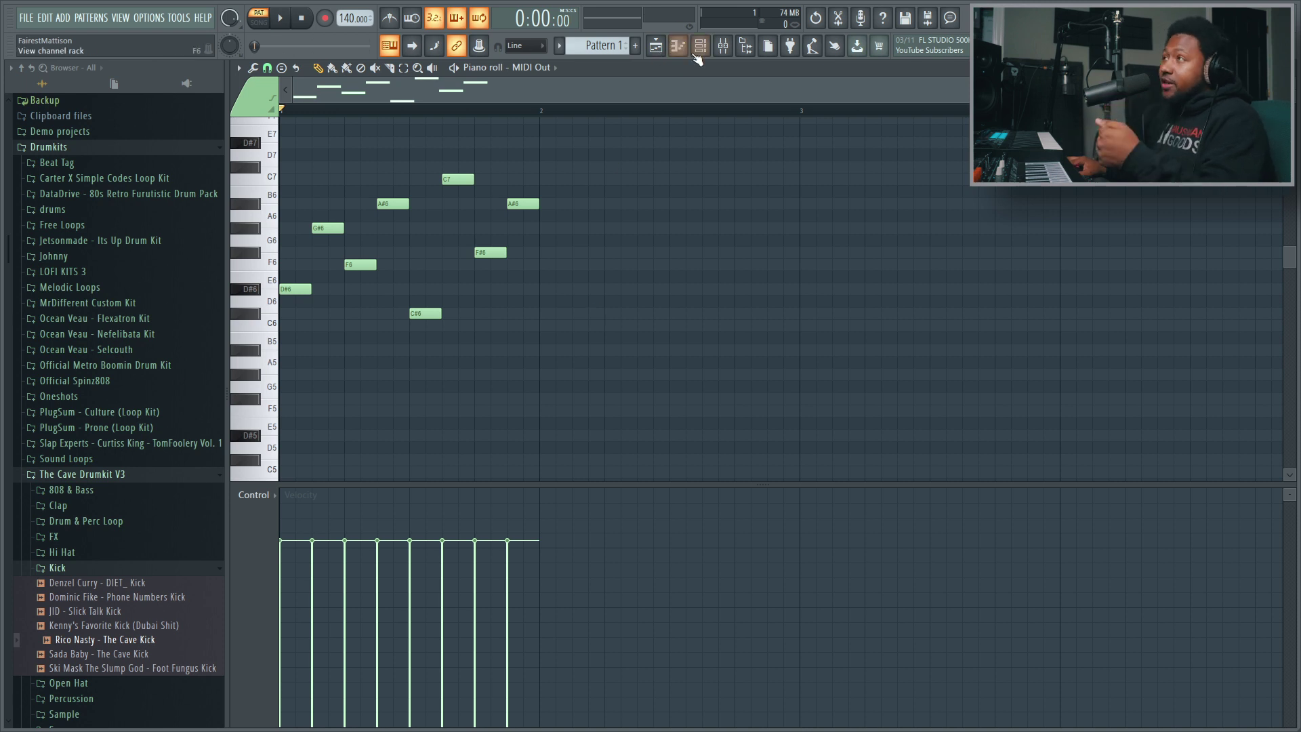
# Load Edison into Slot 10 of mixer Insert 1
pyautogui.click(724, 55)
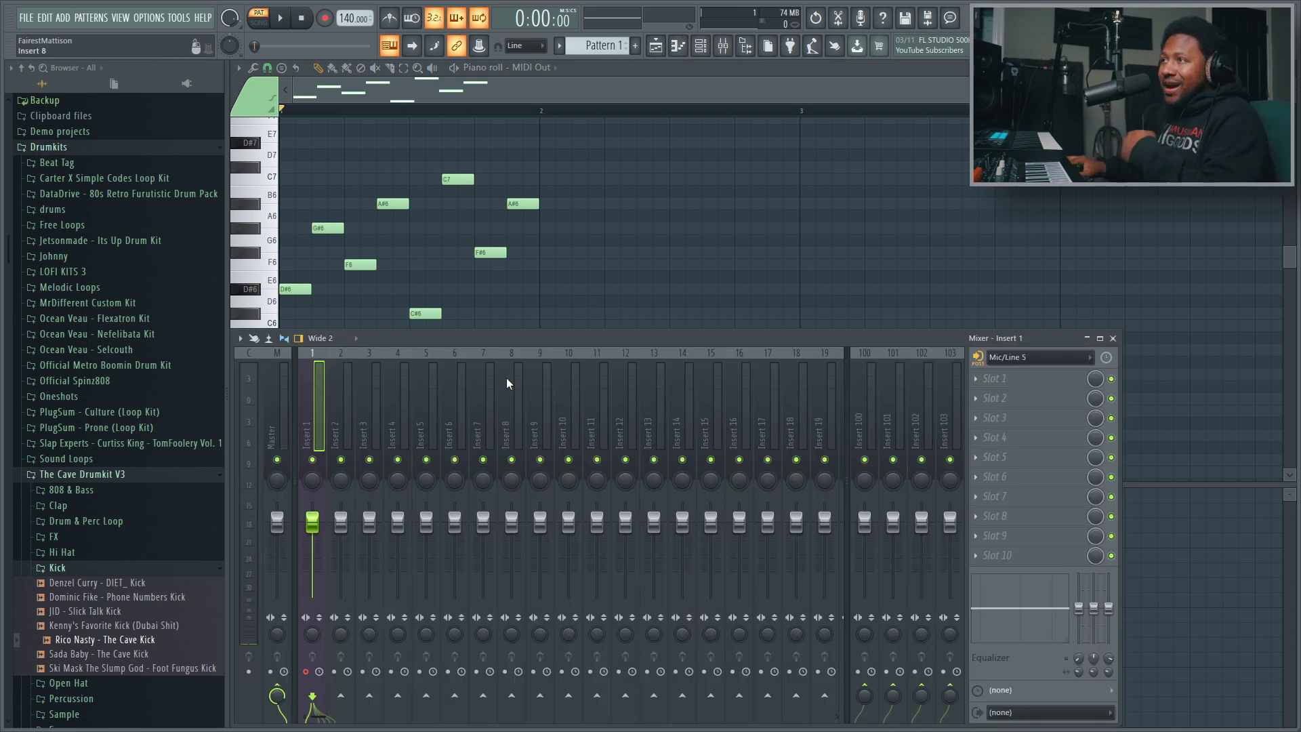
pyautogui.click(1020, 561)
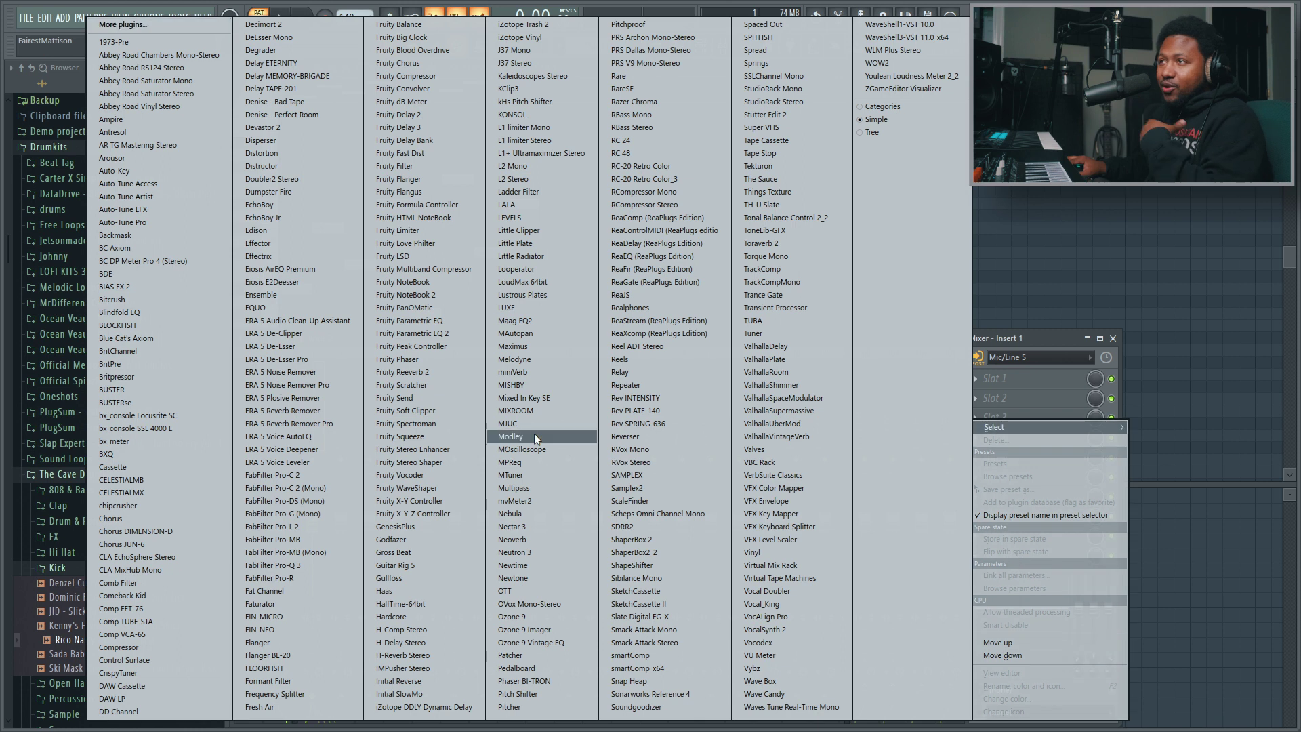
pyautogui.click(275, 231)
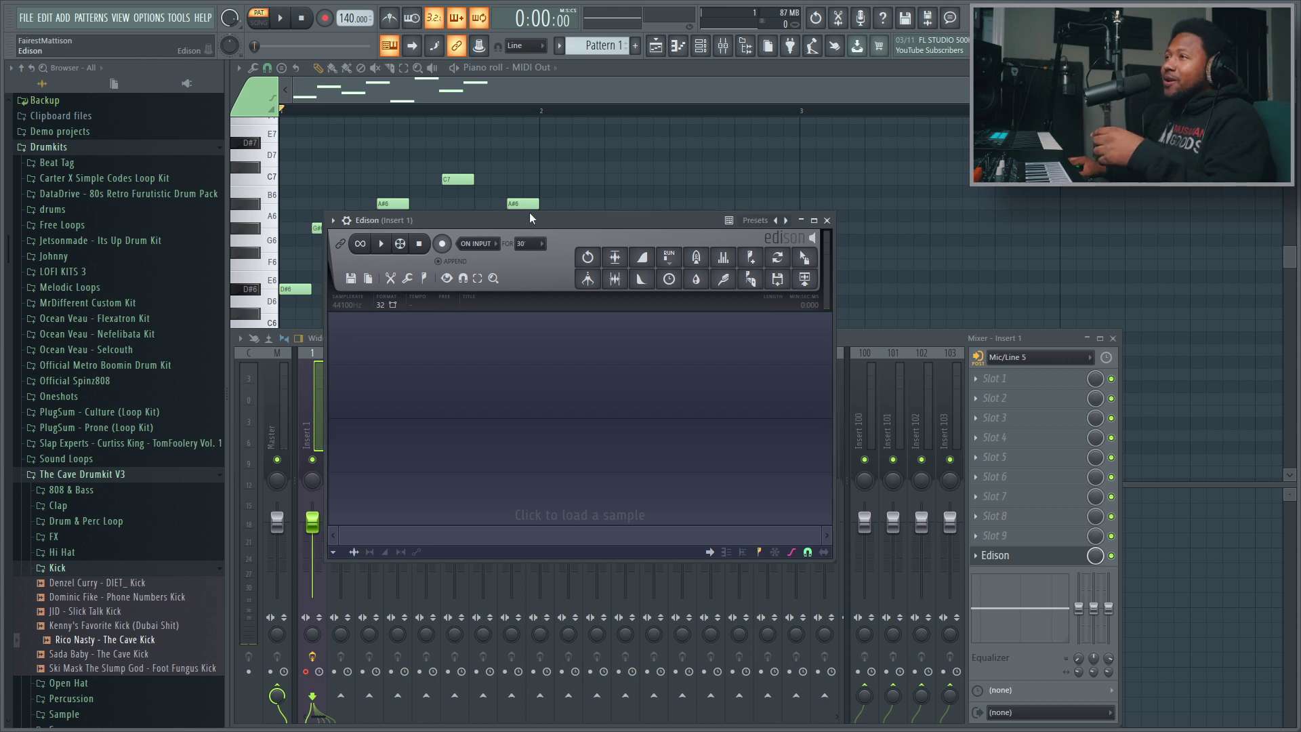
# Set Edison to record On Play, arm it, and start playback to capture the synth
pyautogui.moveTo(530, 212); pyautogui.dragTo(594, 292)
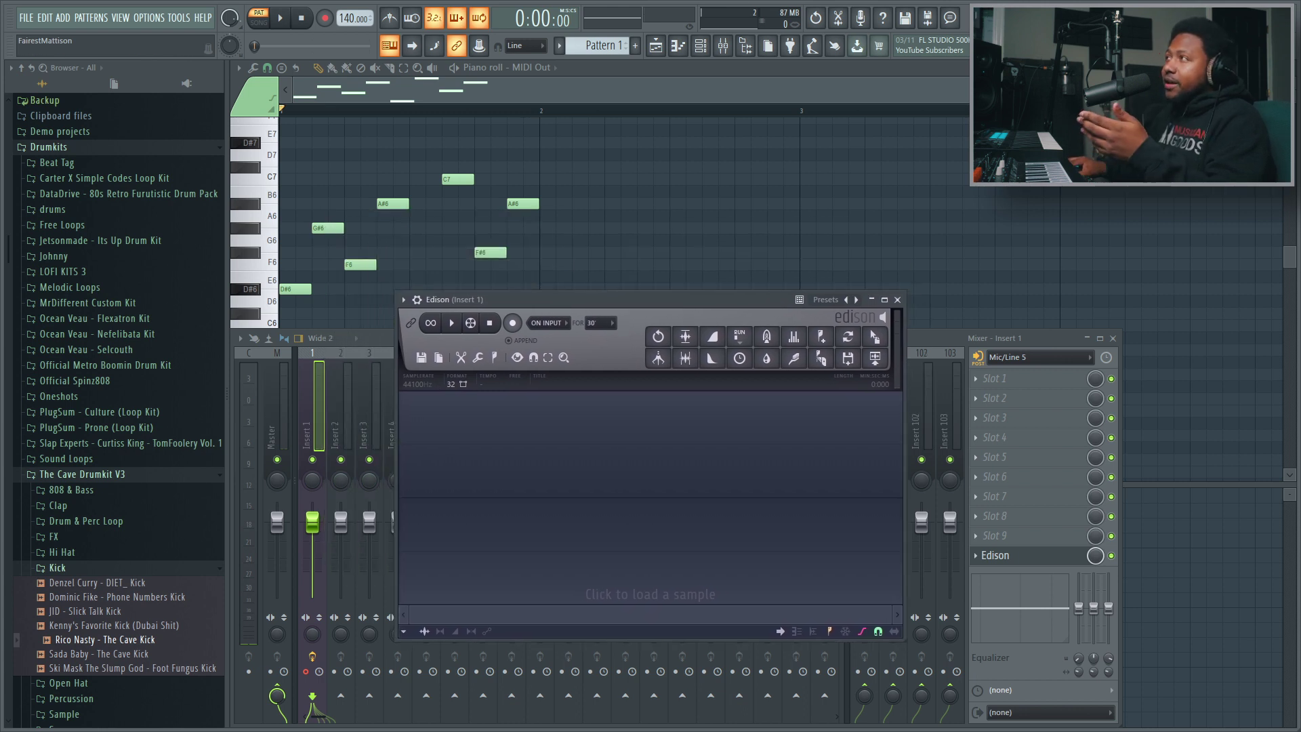
pyautogui.click(1293, 67)
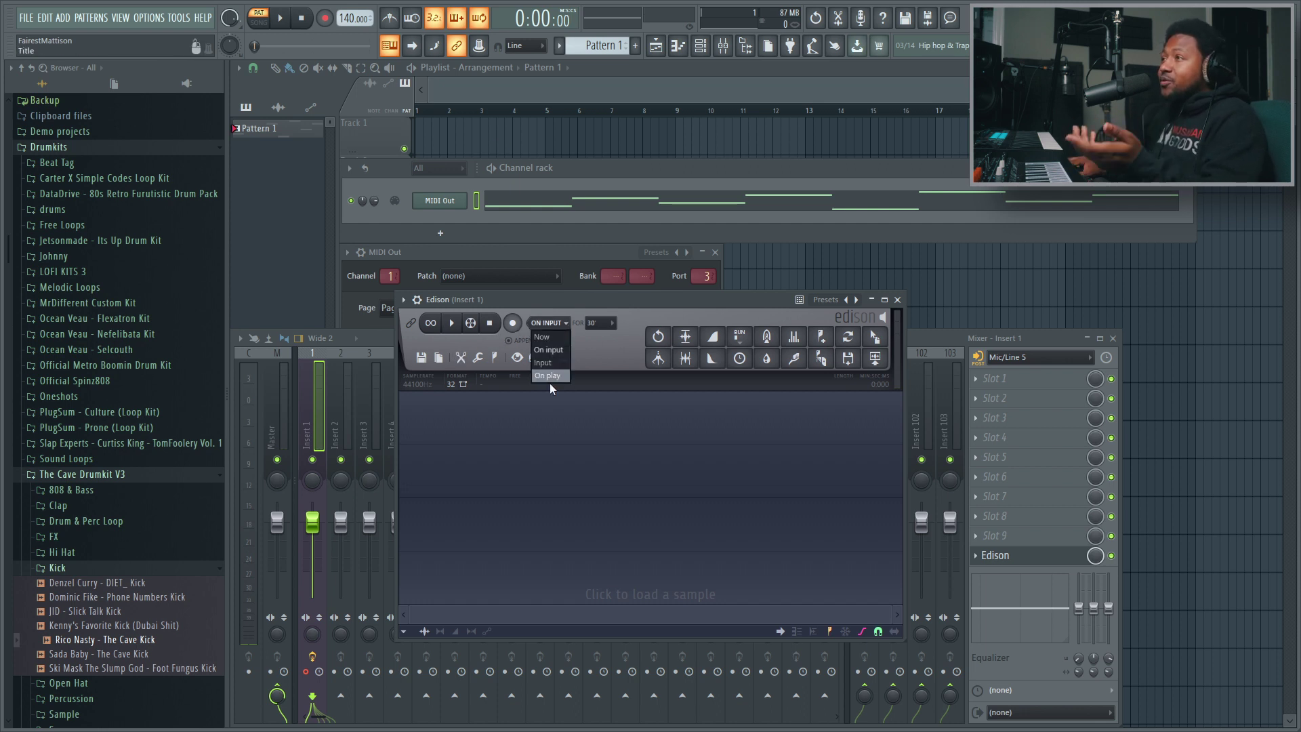
pyautogui.click(547, 375)
pyautogui.click(513, 323)
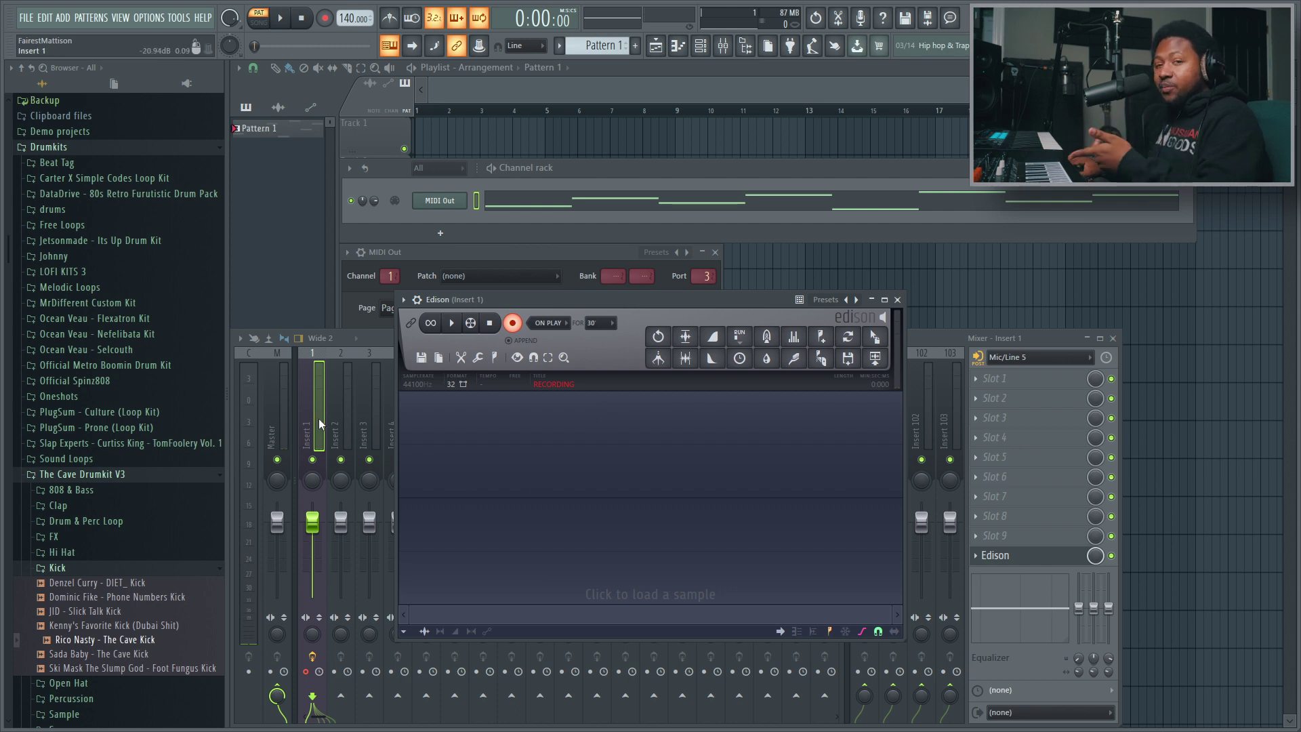
pyautogui.click(281, 18)
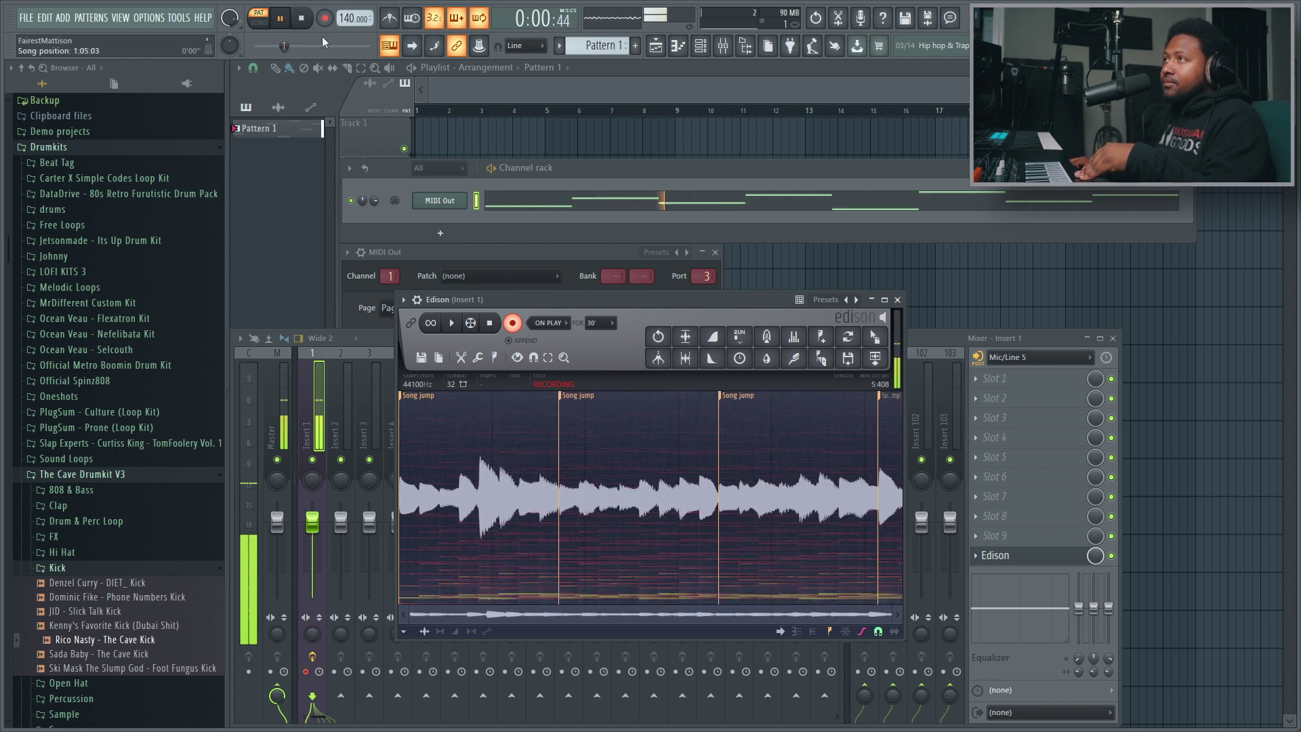
# Stop recording, enable Tempo-sync to 140 BPM in Edison's properties, and delete the first marker
pyautogui.click(302, 19)
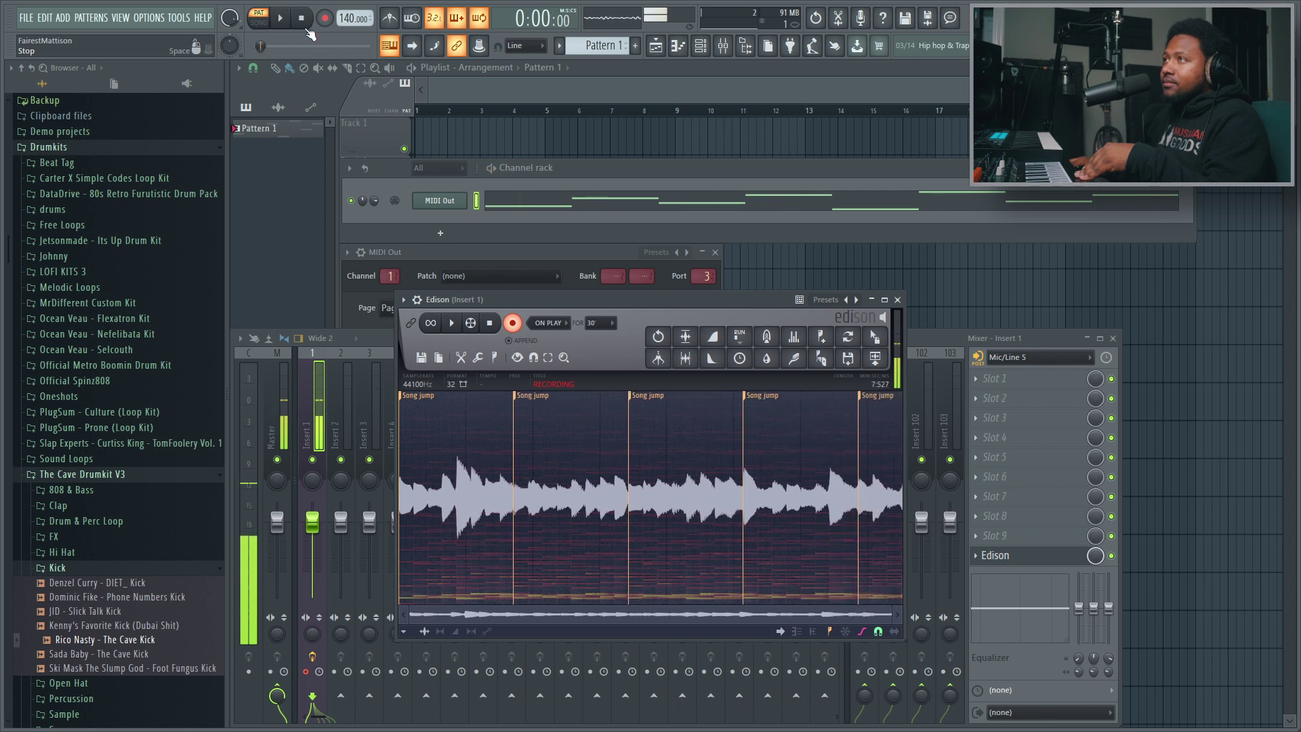
pyautogui.click(517, 330)
pyautogui.click(439, 359)
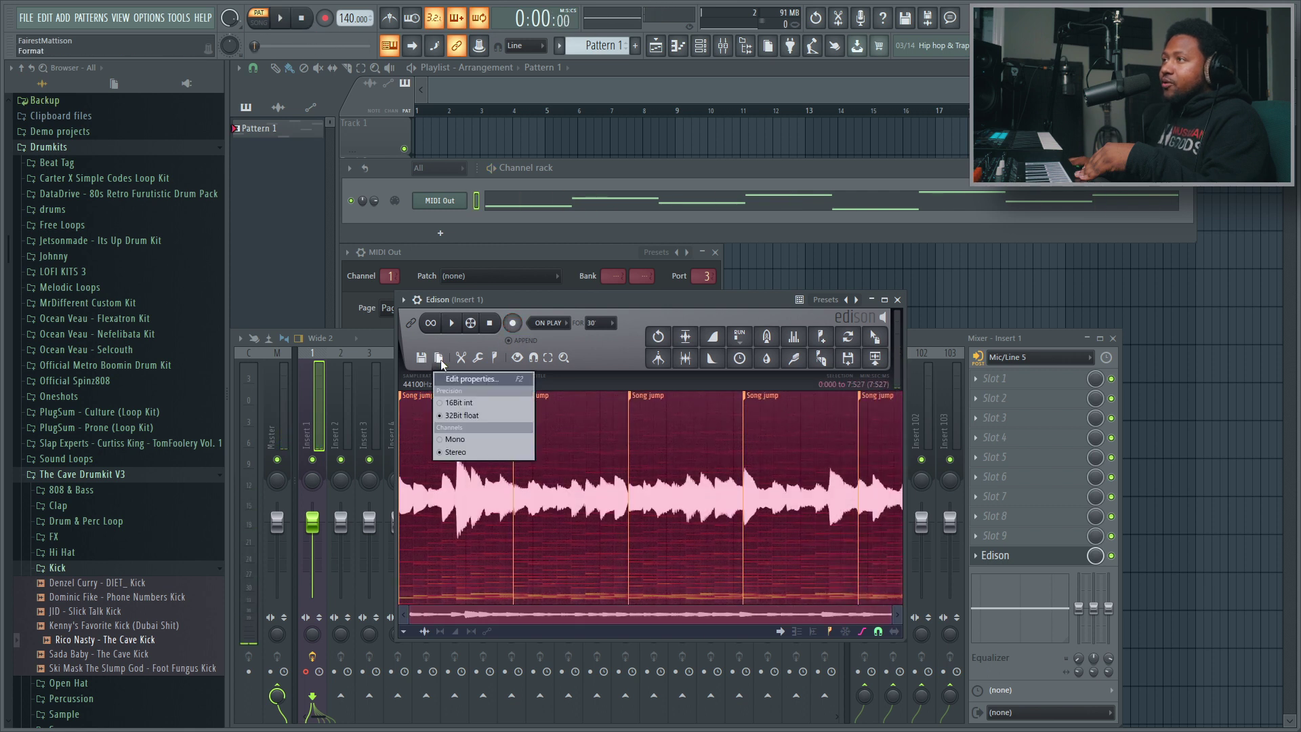
pyautogui.click(446, 383)
pyautogui.click(673, 423)
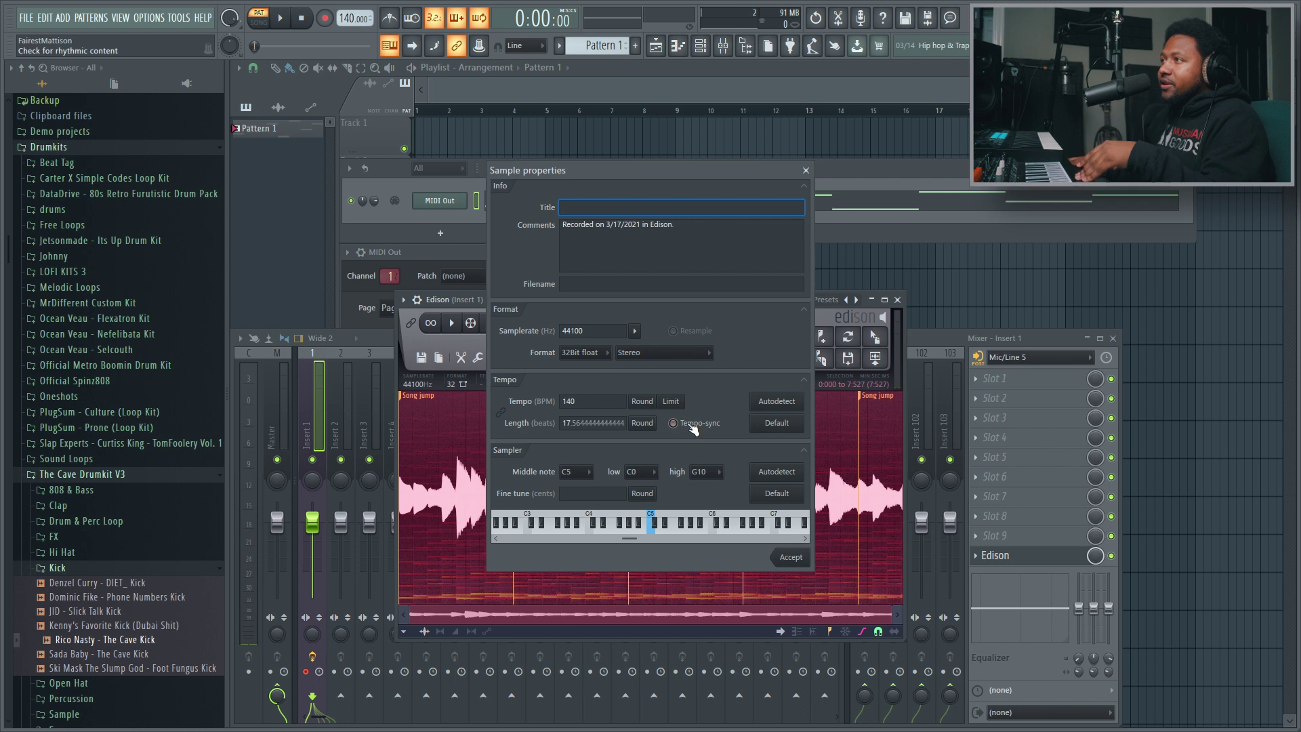
pyautogui.click(788, 560)
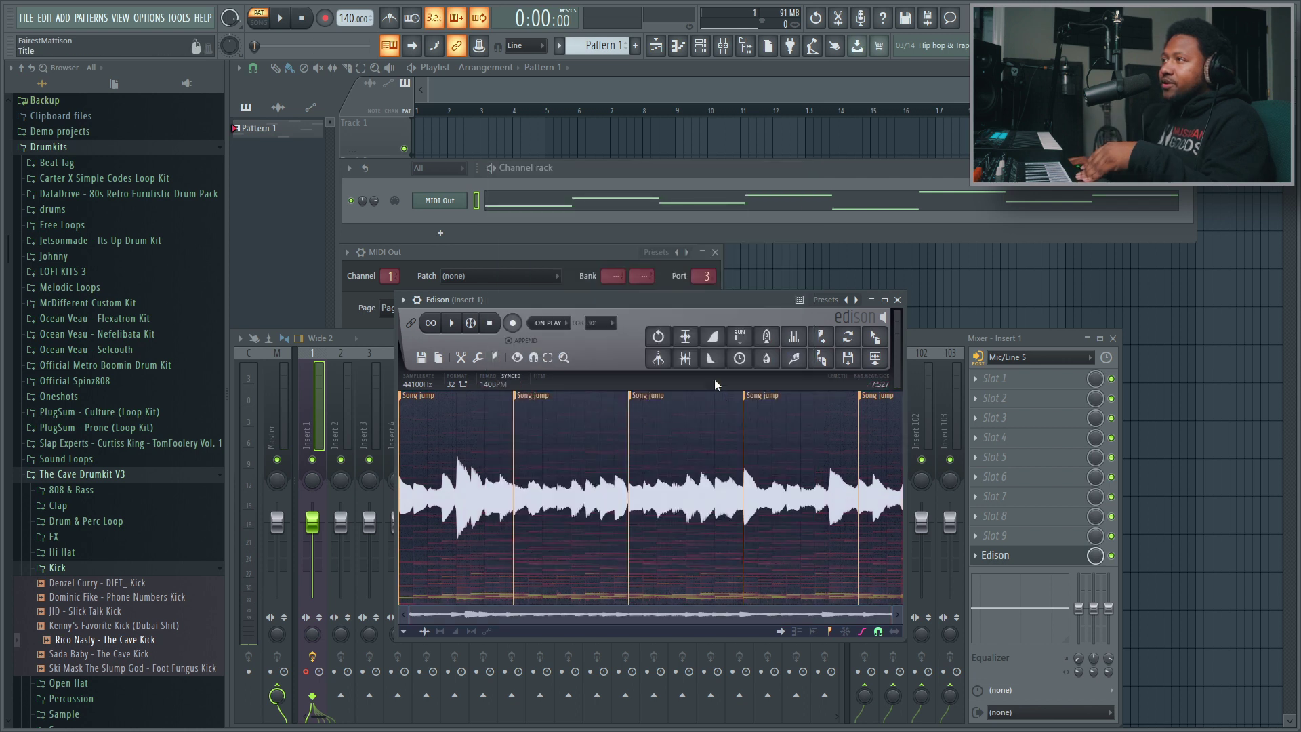
pyautogui.click(685, 357)
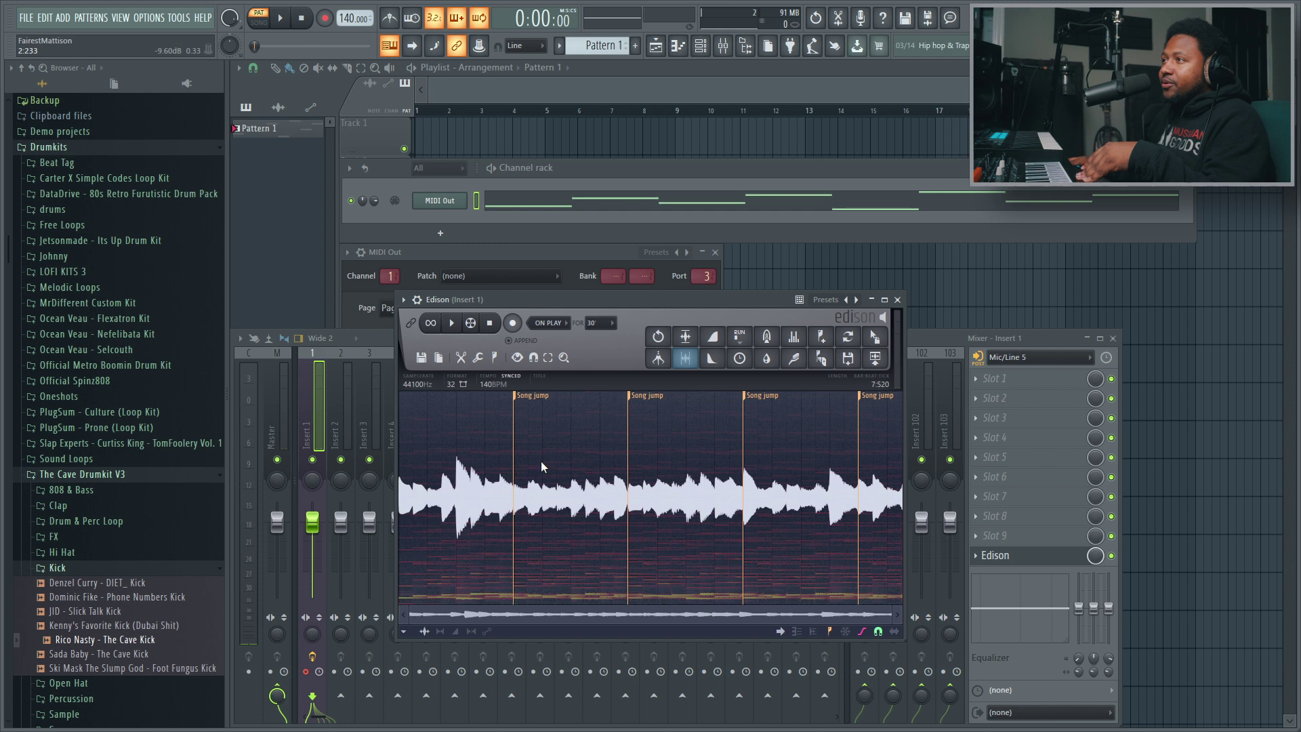
# Select the section after a song-jump marker, preview it, and trim the recording to it
pyautogui.rightClick(522, 399)
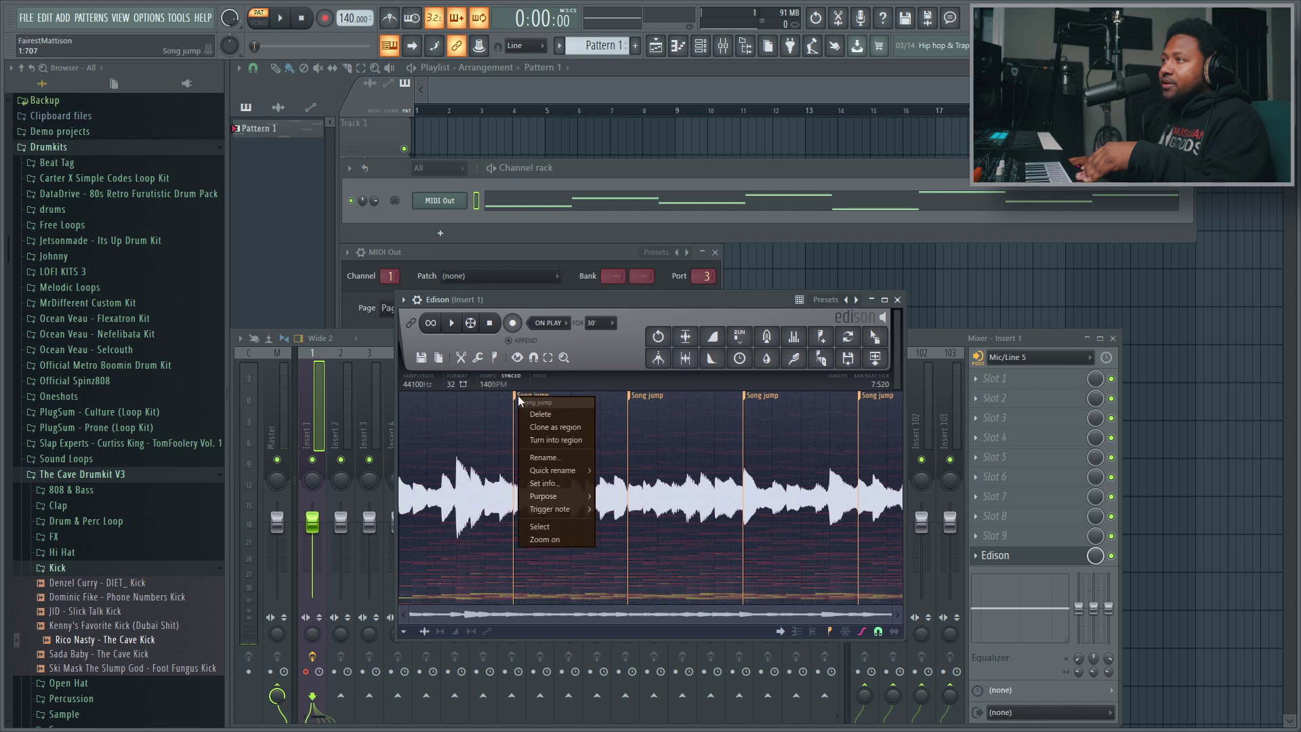
pyautogui.click(550, 523)
pyautogui.press('space')
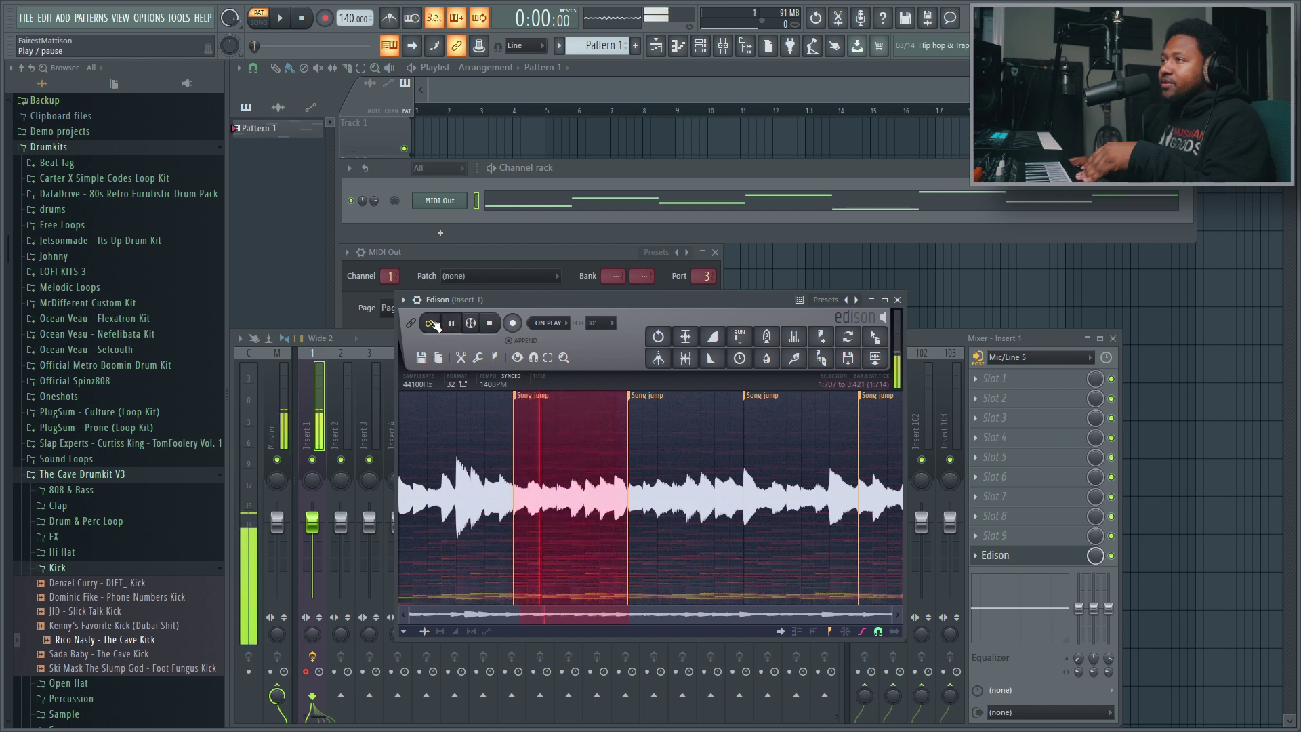
pyautogui.click(492, 326)
pyautogui.click(461, 357)
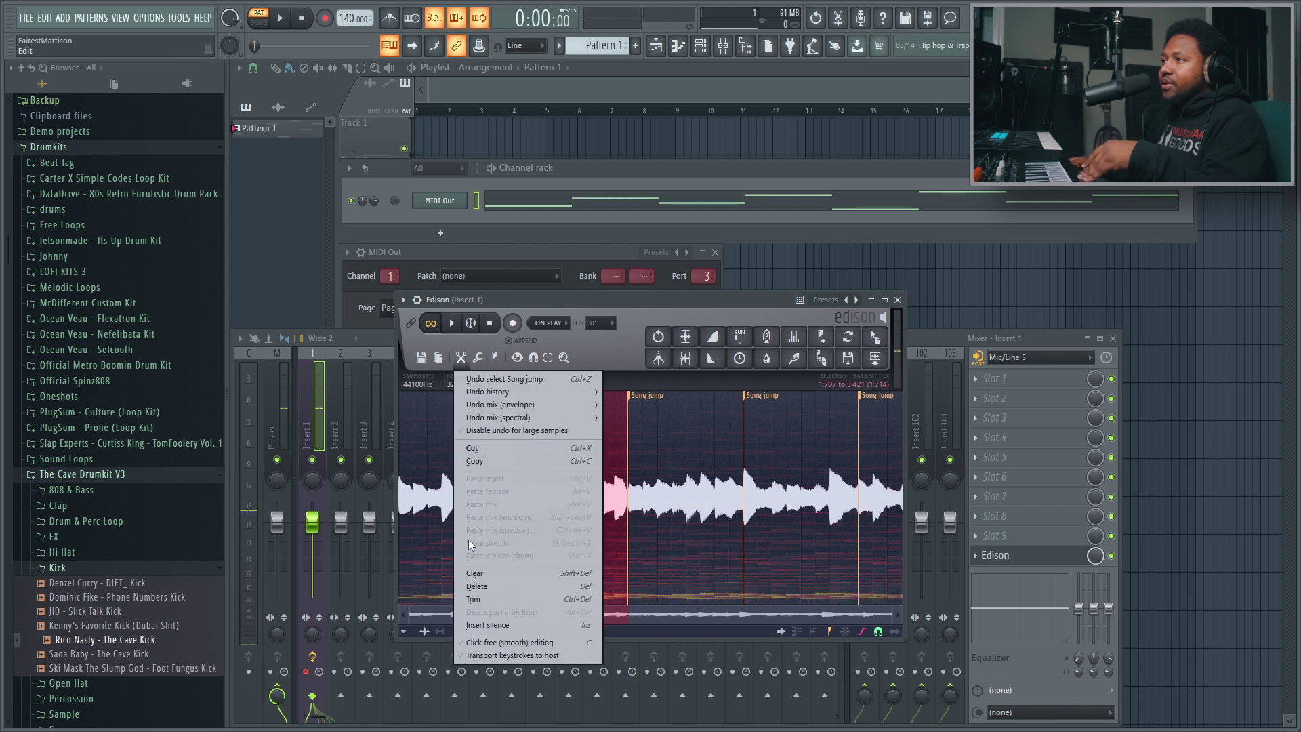
pyautogui.click(475, 599)
pyautogui.click(453, 324)
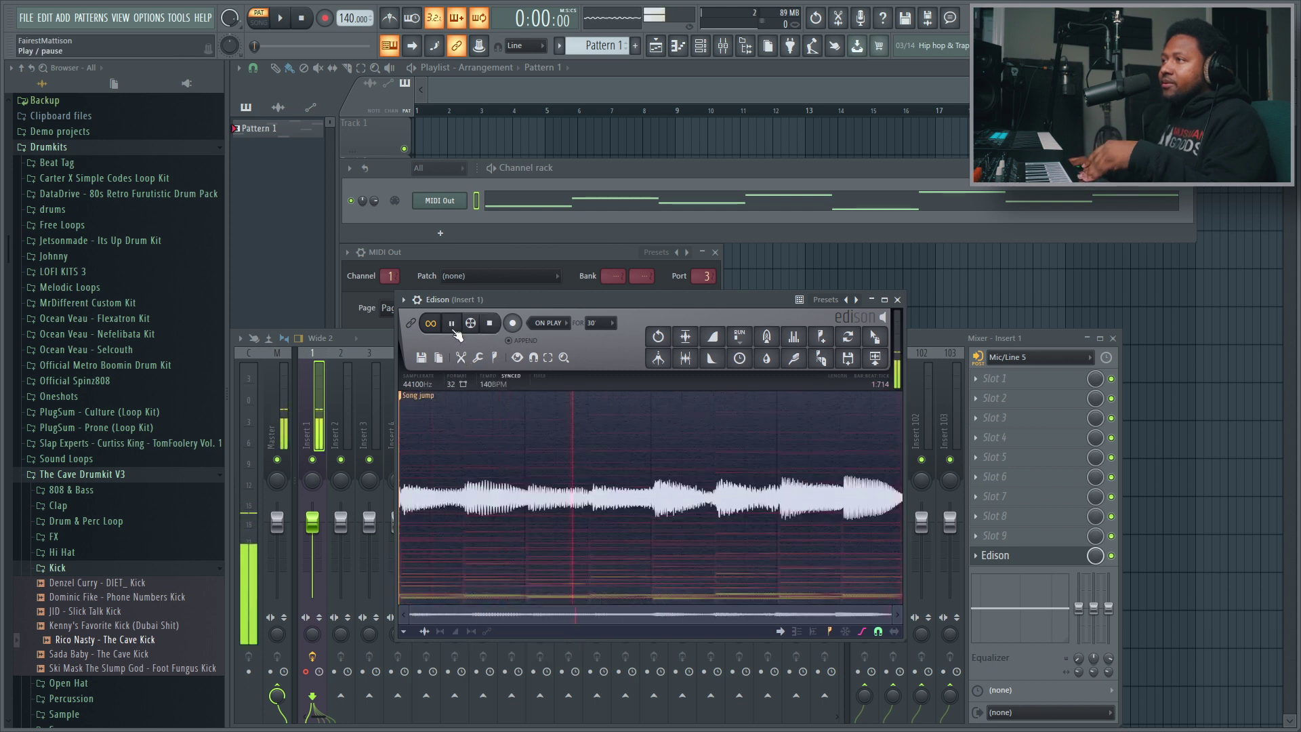
pyautogui.click(489, 323)
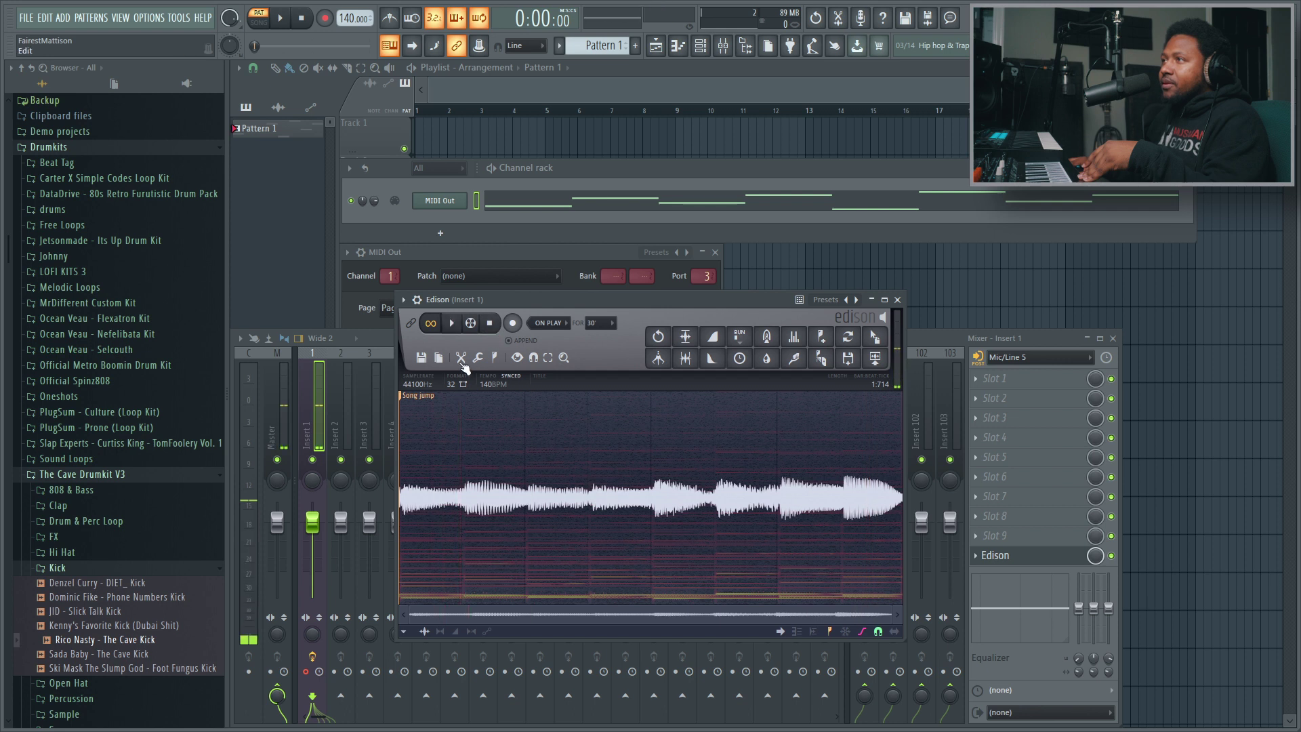
# Declick the loop's start and end, preview it, and drag it into the playlist
pyautogui.rightClick(471, 488)
pyautogui.click(501, 537)
pyautogui.rightClick(509, 488)
pyautogui.click(510, 551)
pyautogui.click(465, 326)
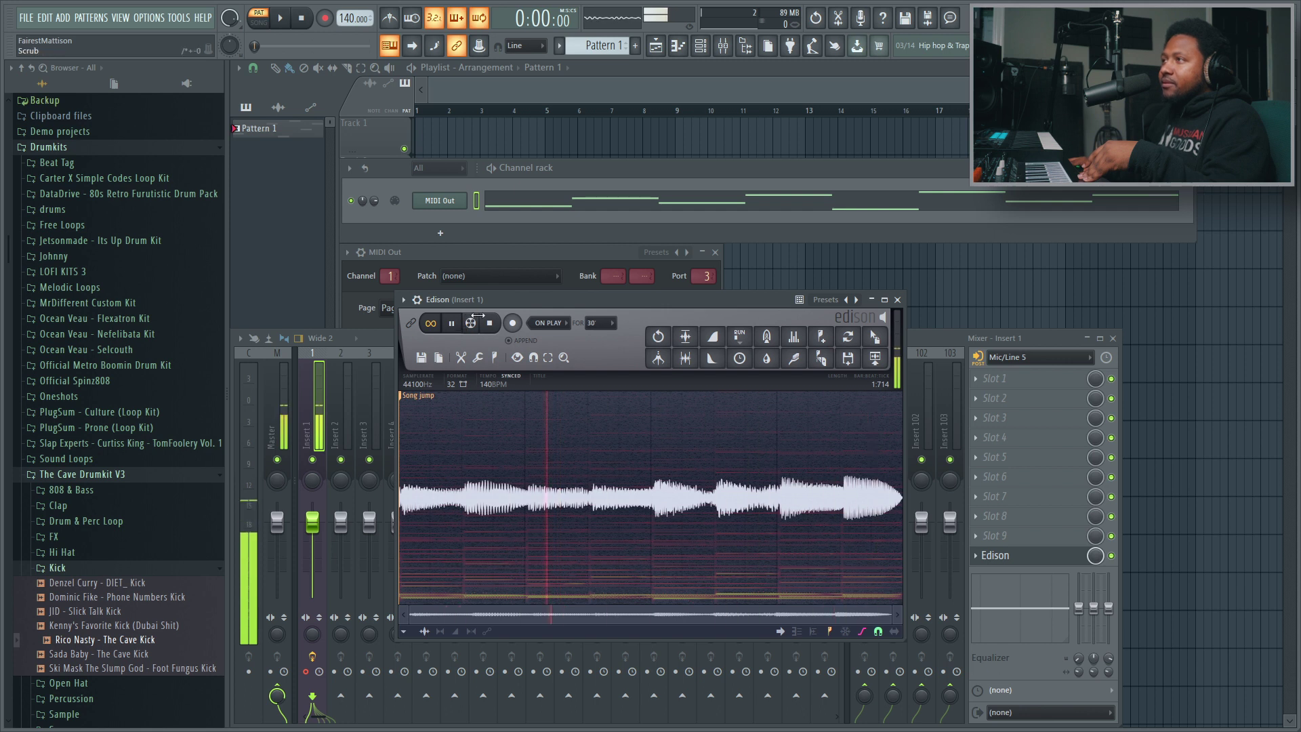
pyautogui.click(490, 323)
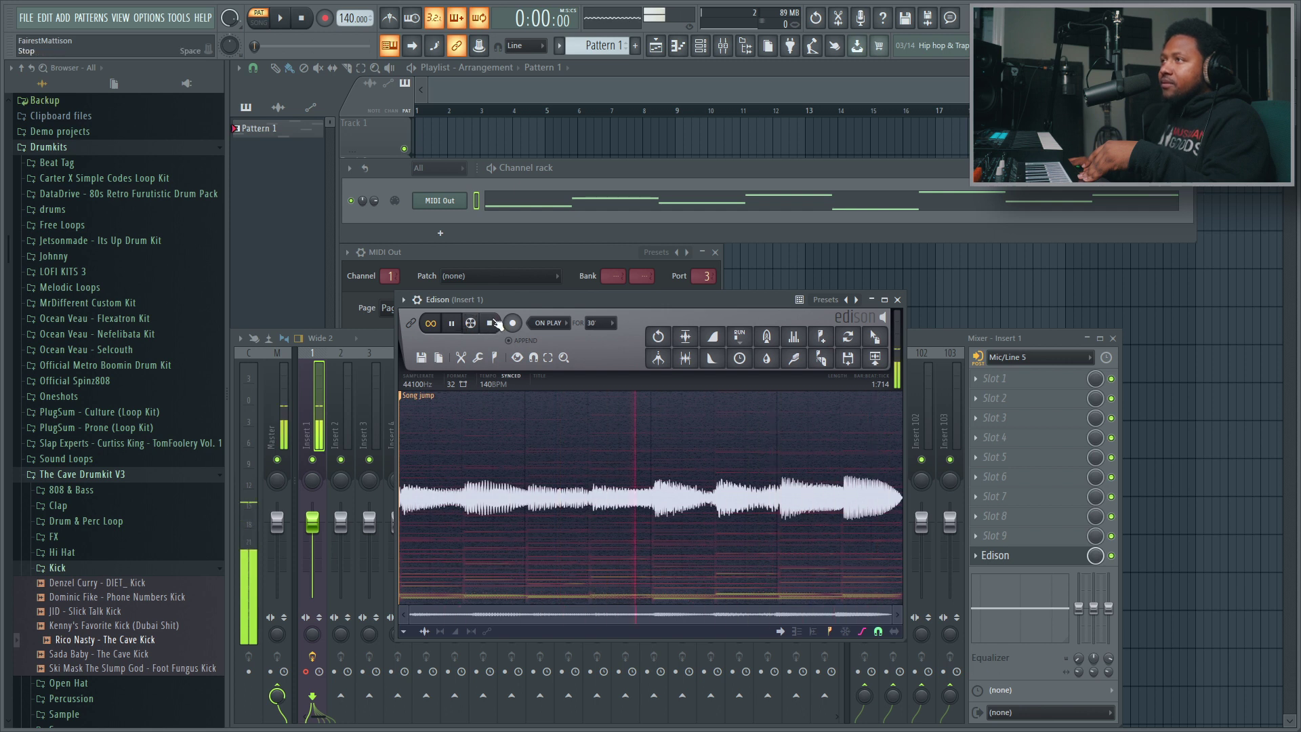
pyautogui.moveTo(874, 336); pyautogui.dragTo(423, 140)
# Make the clip two bars long in Stretch mode and reverse it, previewing in Song mode
pyautogui.doubleClick(423, 140)
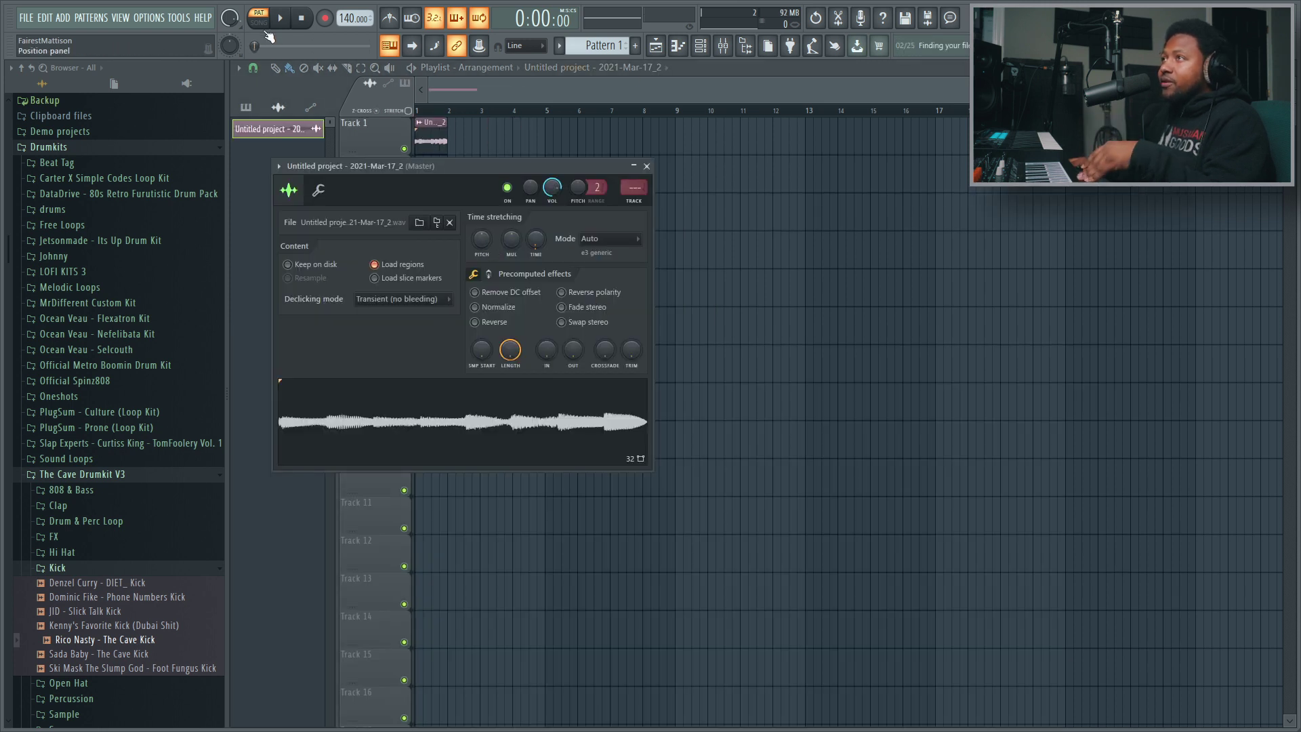
pyautogui.click(259, 18)
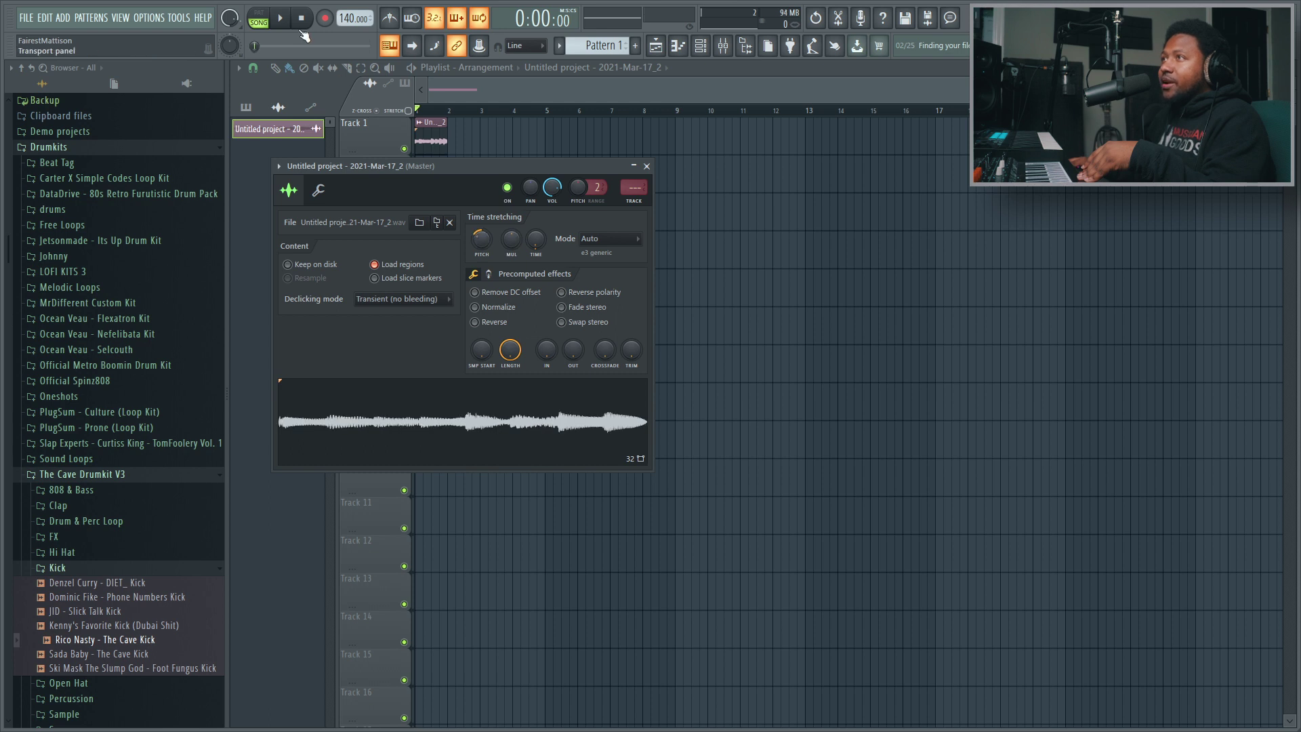
pyautogui.press('space')
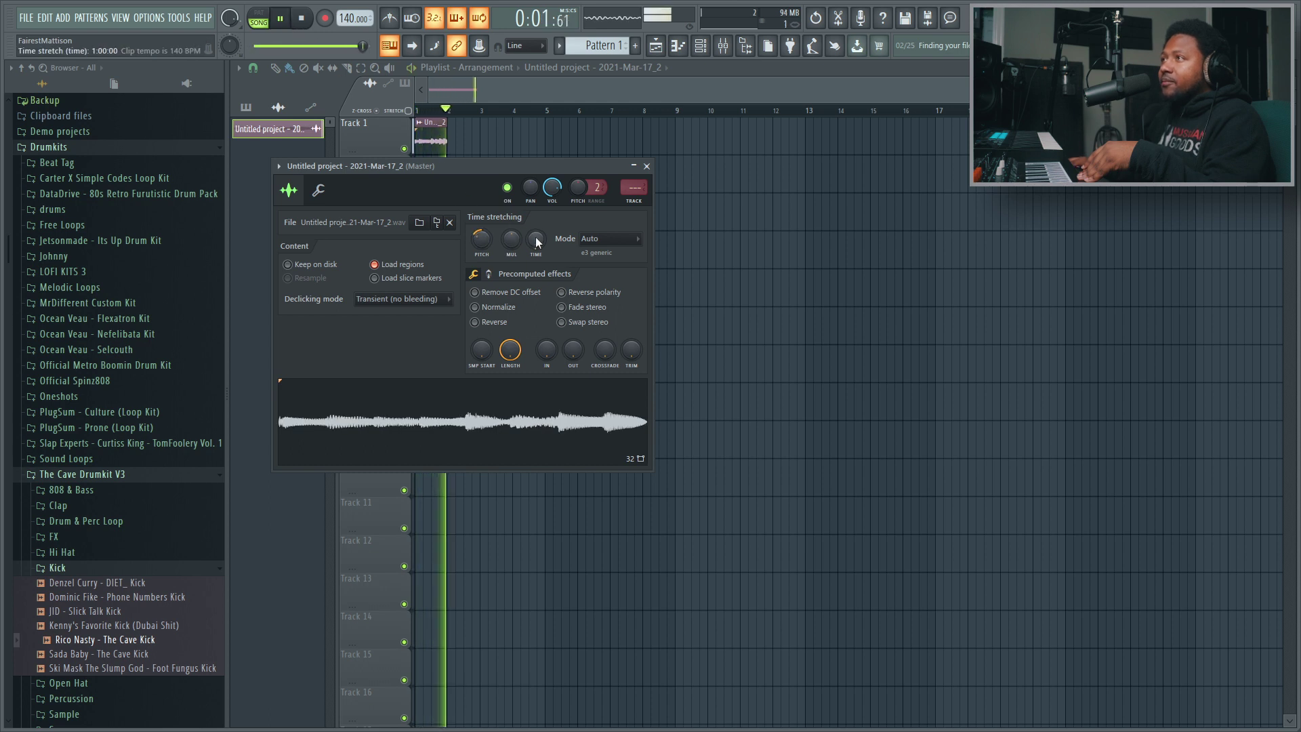
pyautogui.moveTo(536, 242); pyautogui.dragTo(536, 231)
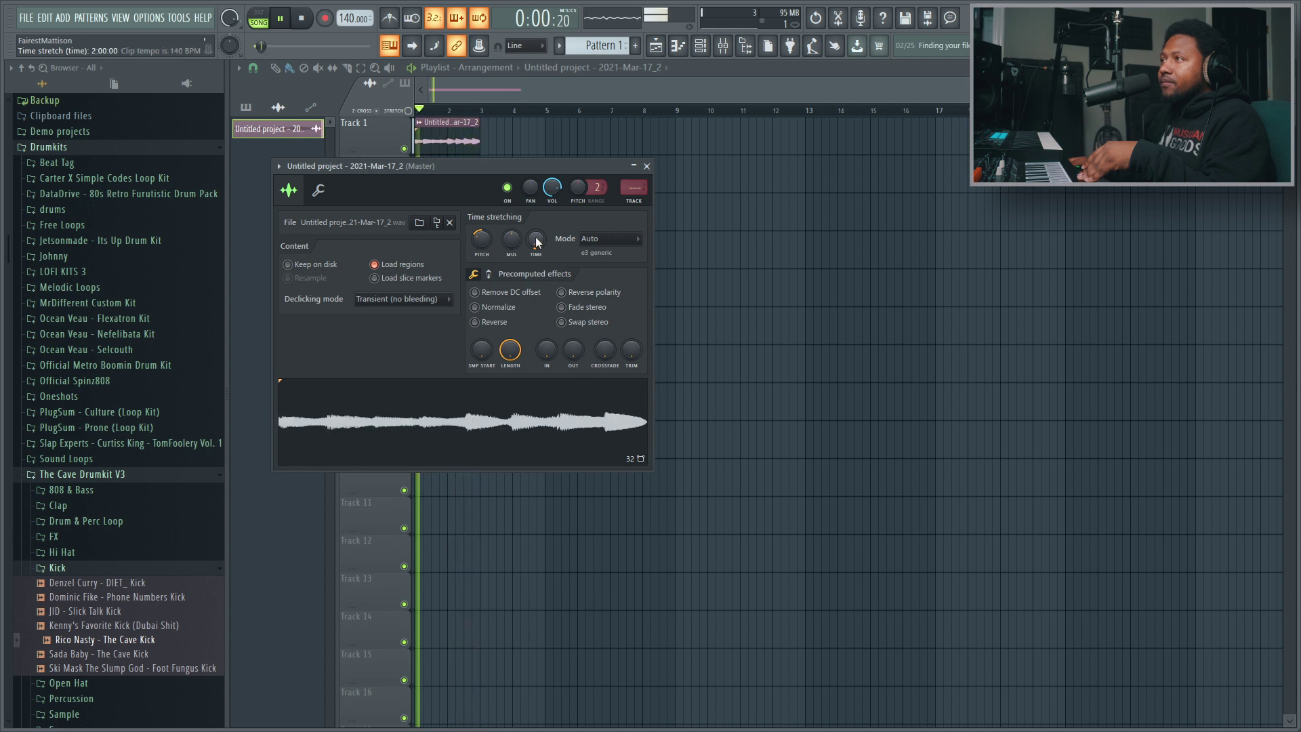
pyautogui.click(605, 239)
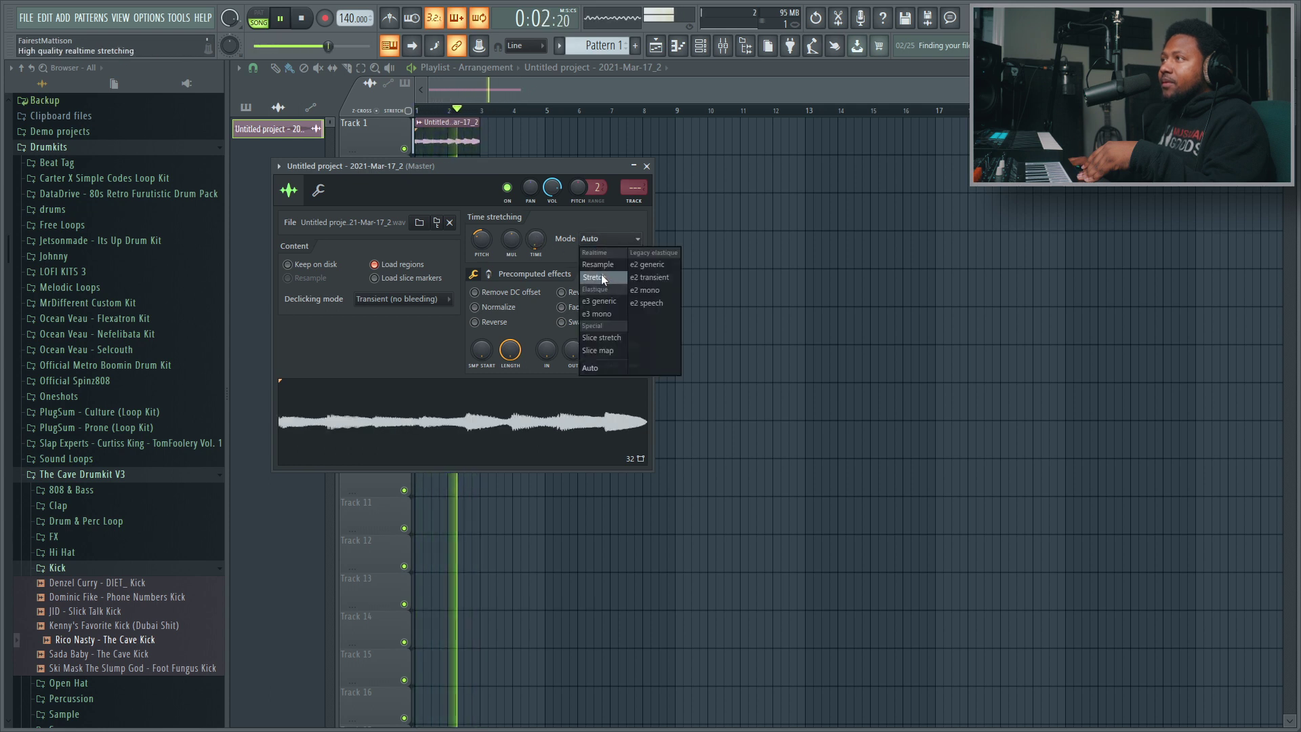
pyautogui.click(593, 277)
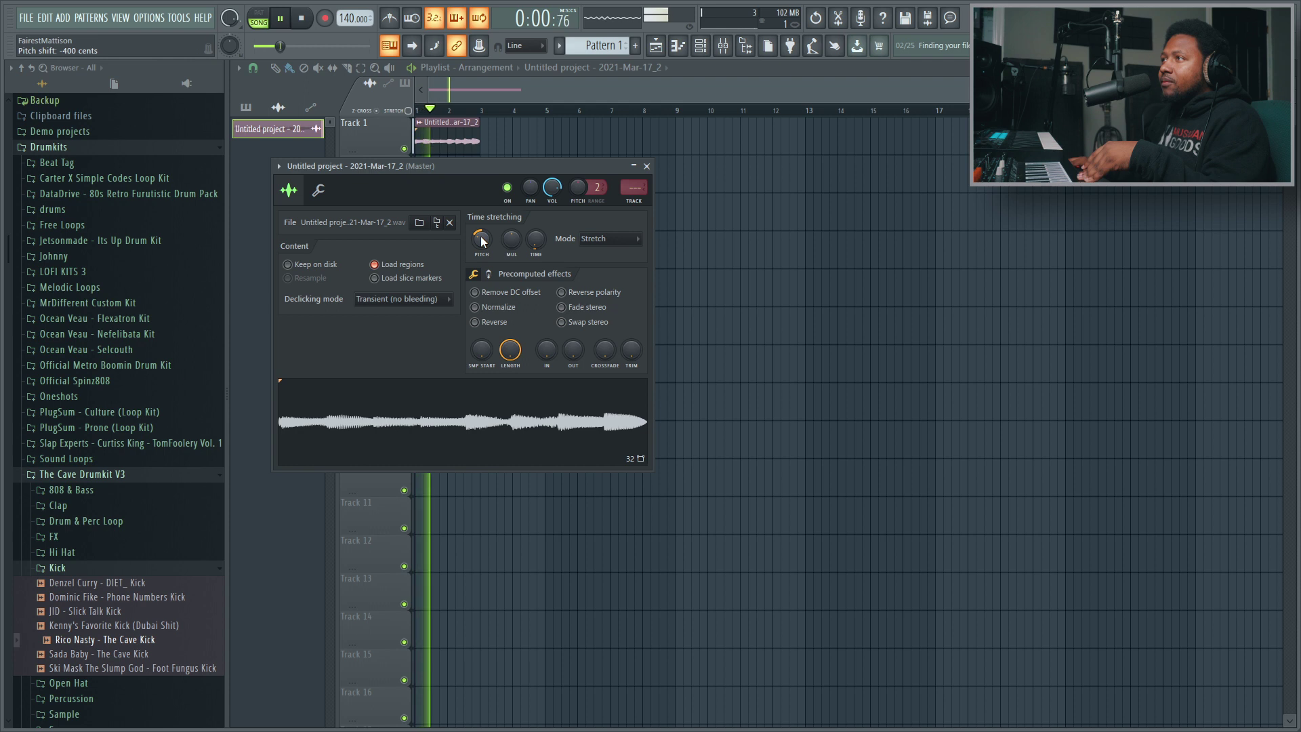
pyautogui.click(494, 323)
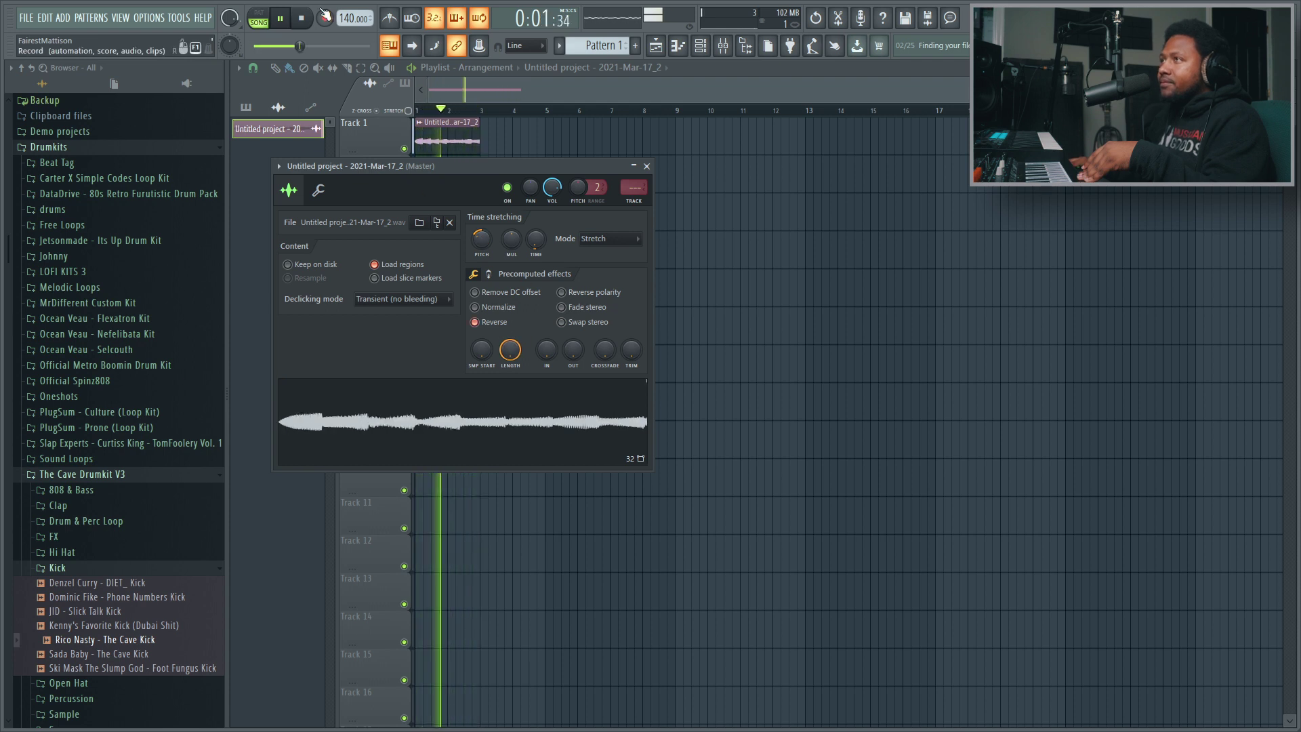
pyautogui.click(303, 20)
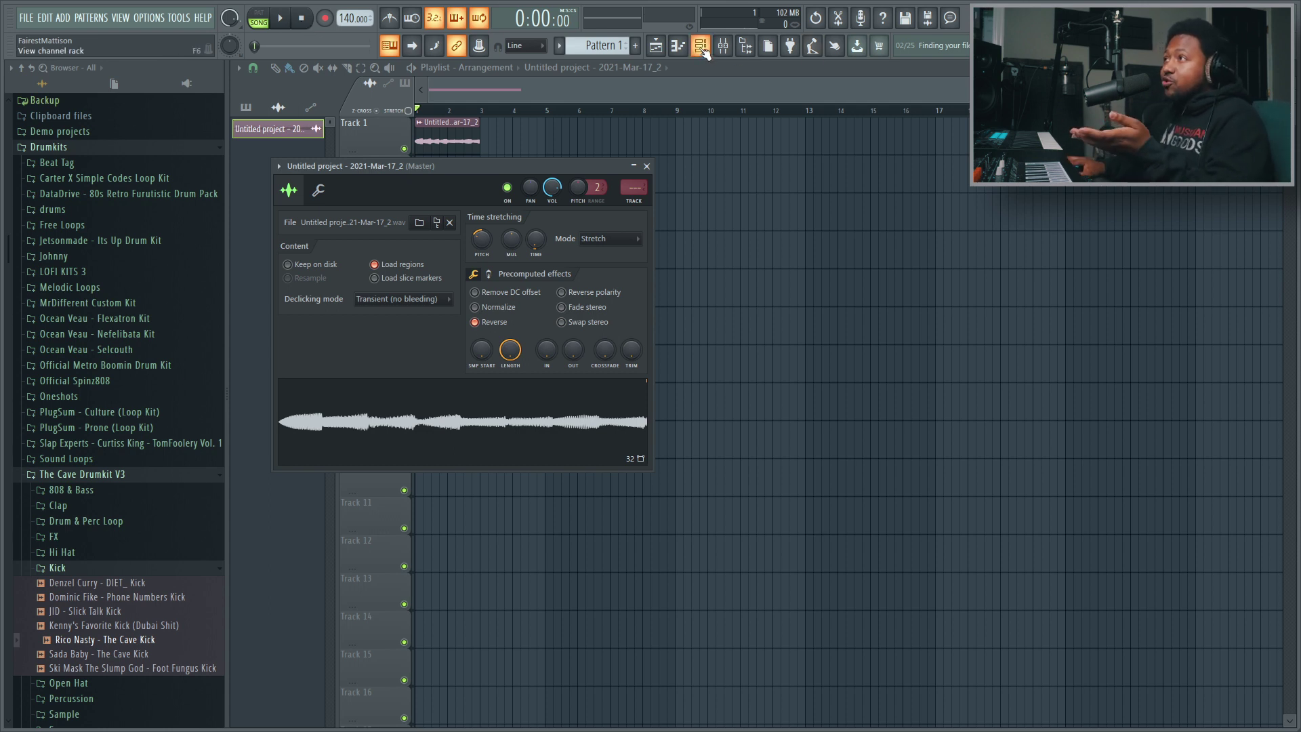
# Set the Channel rack filter to All, then reopen the Mixer
pyautogui.click(700, 45)
pyautogui.click(453, 168)
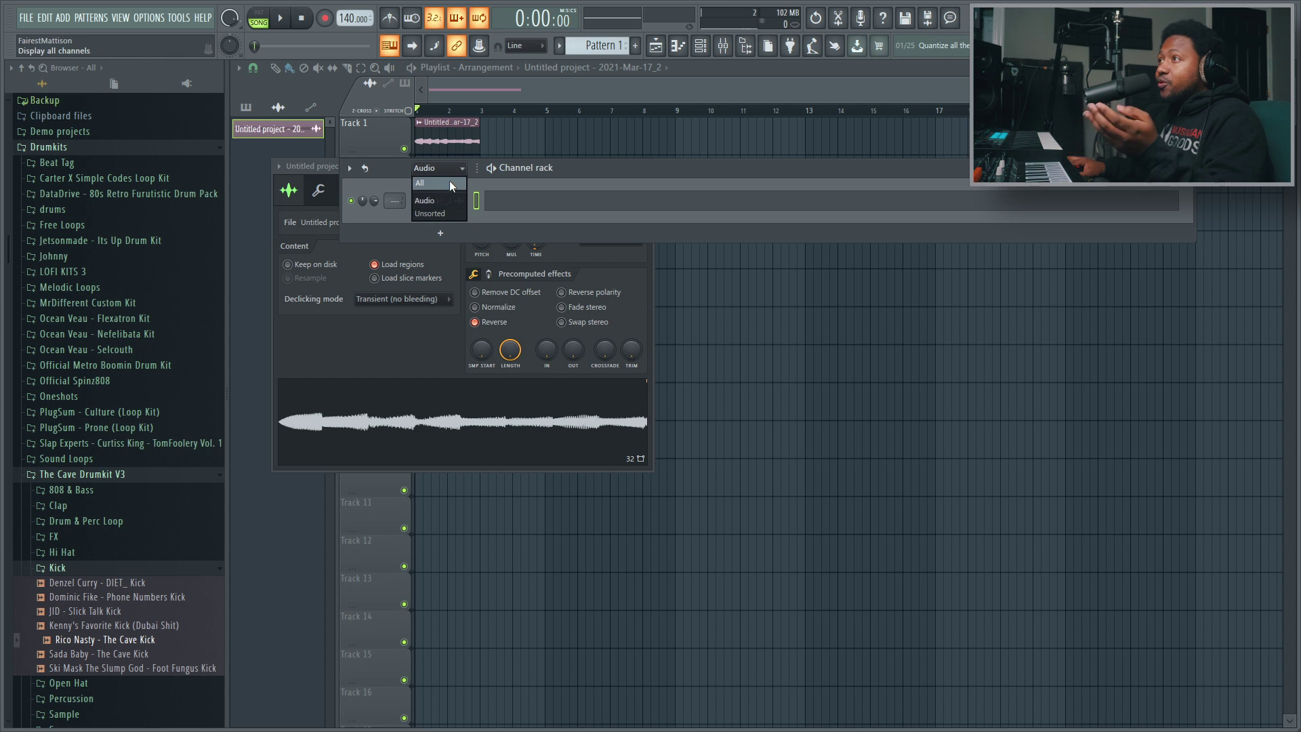
pyautogui.click(450, 181)
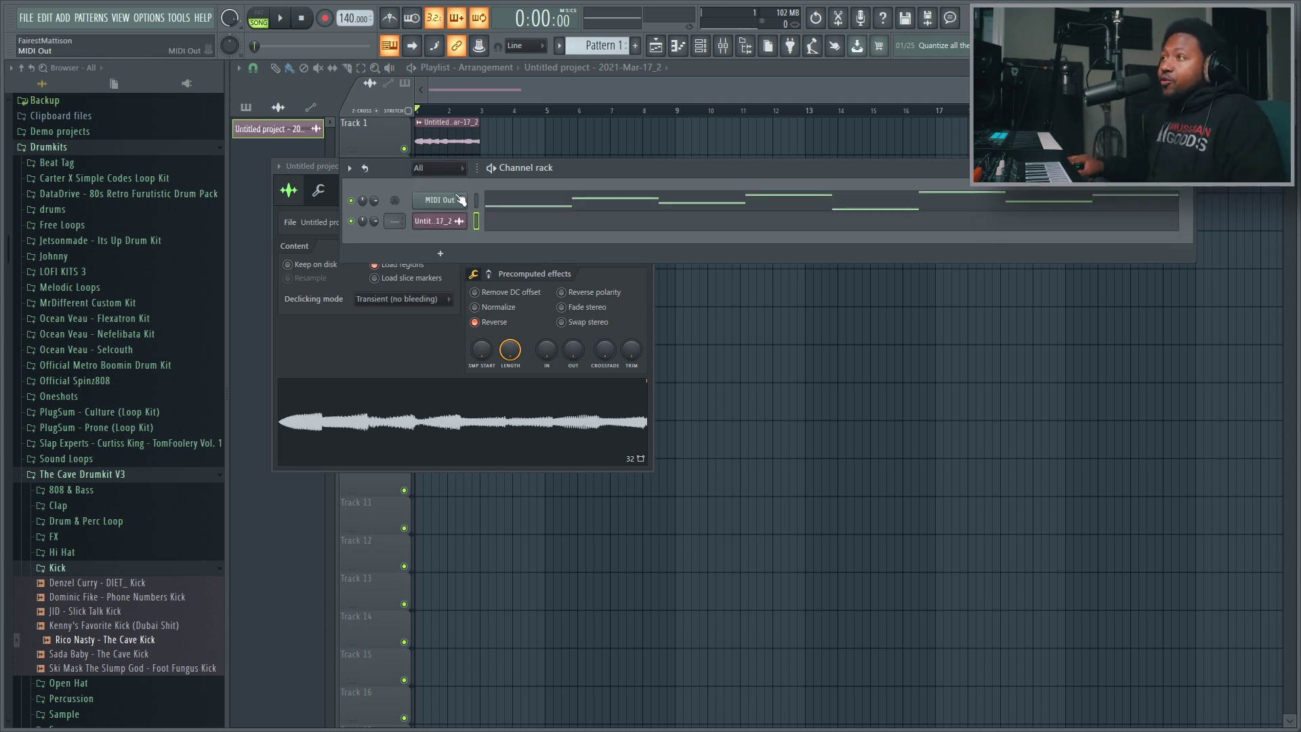
pyautogui.click(722, 47)
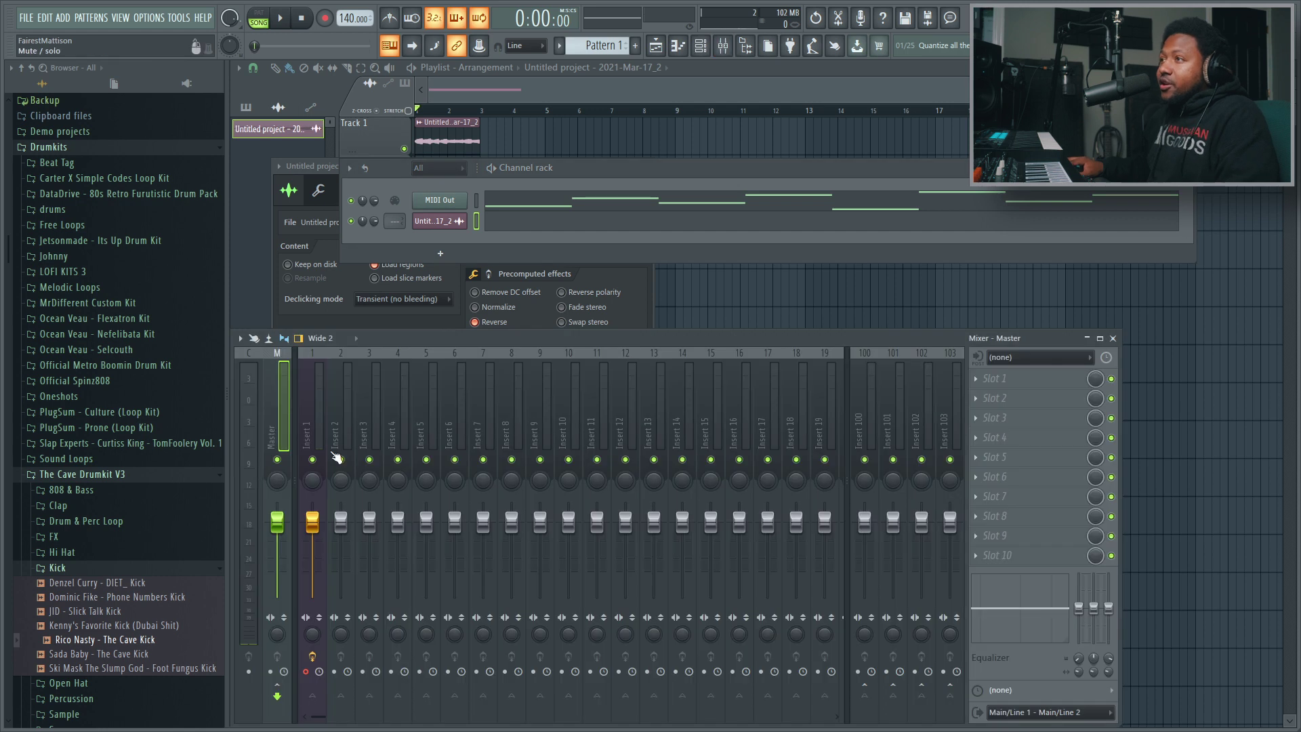
# Select mixer Insert 1 to show its Mic/Line 5 input and the Edison effect slot
pyautogui.click(313, 433)
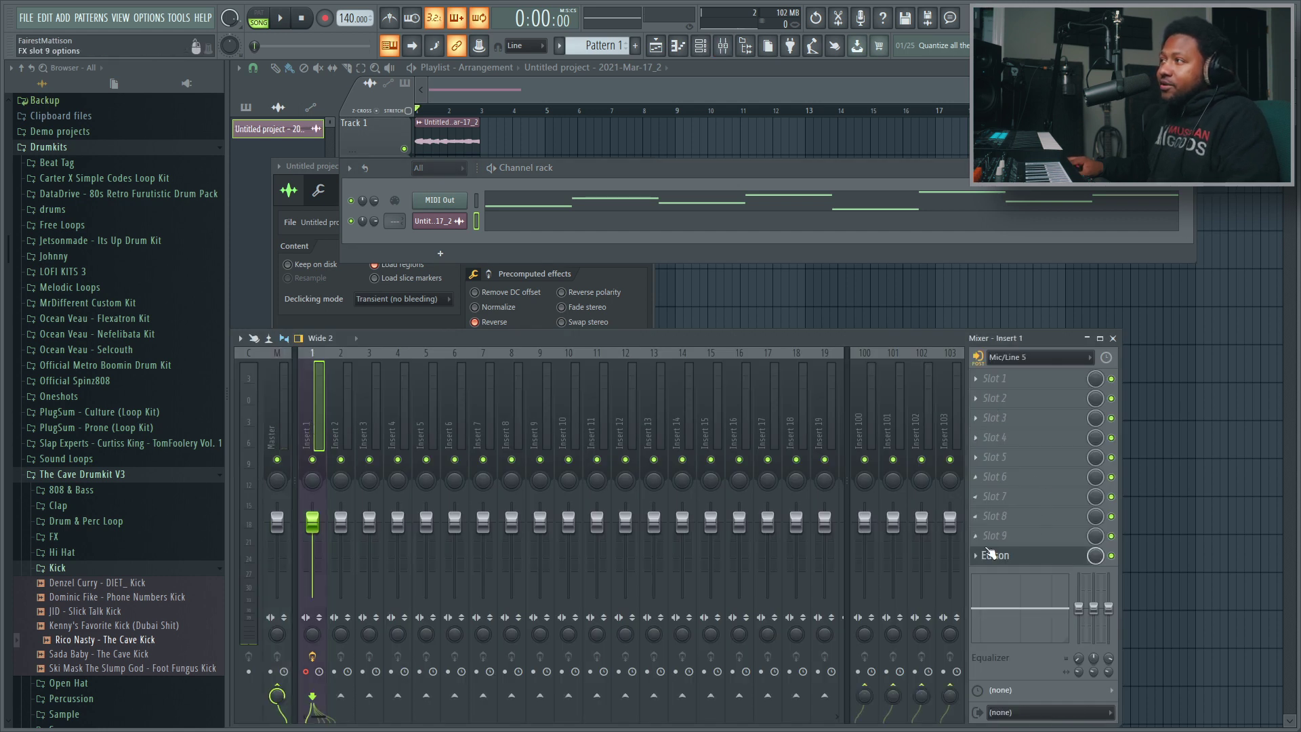